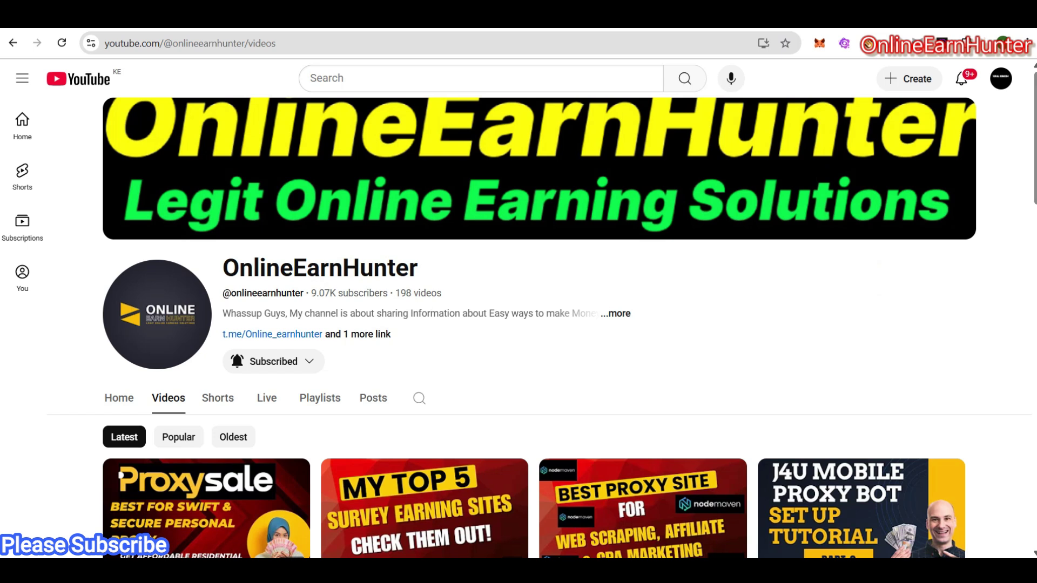
- Bring the attapoll 3 and Attapoll 2 phone windows to the front
{"action": "scroll", "coordinate": [1032, 183], "scroll_direction": "down", "scroll_amount": 3}
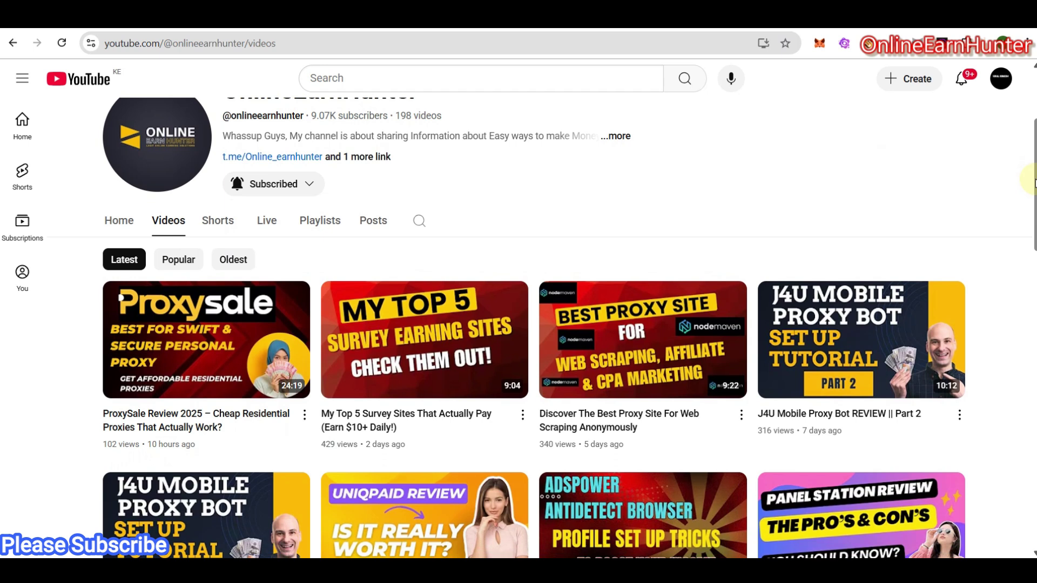
{"action": "scroll", "coordinate": [1033, 183], "scroll_direction": "down", "scroll_amount": 1}
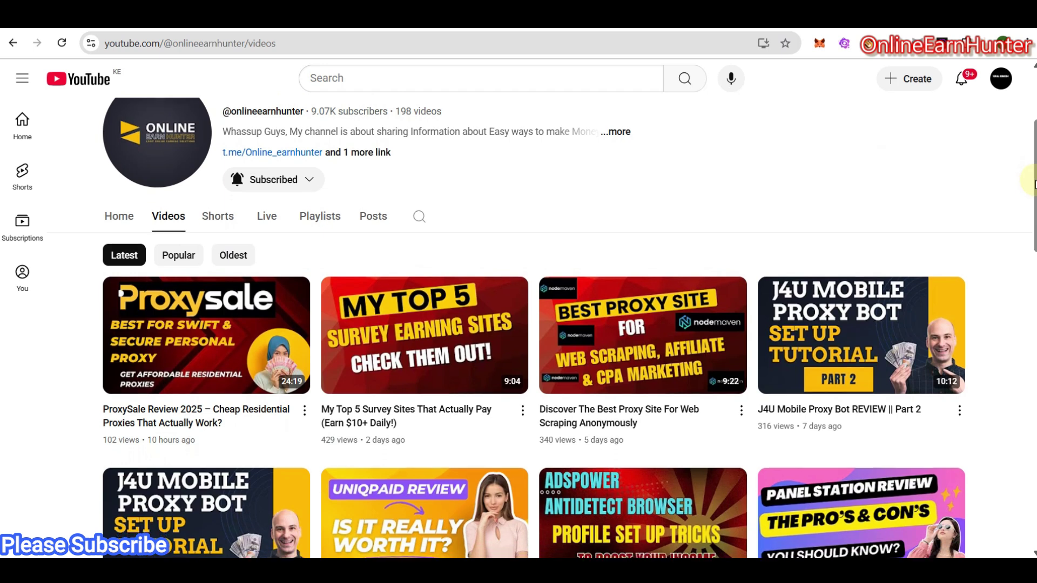
{"action": "scroll", "coordinate": [1032, 183], "scroll_direction": "up", "scroll_amount": 1}
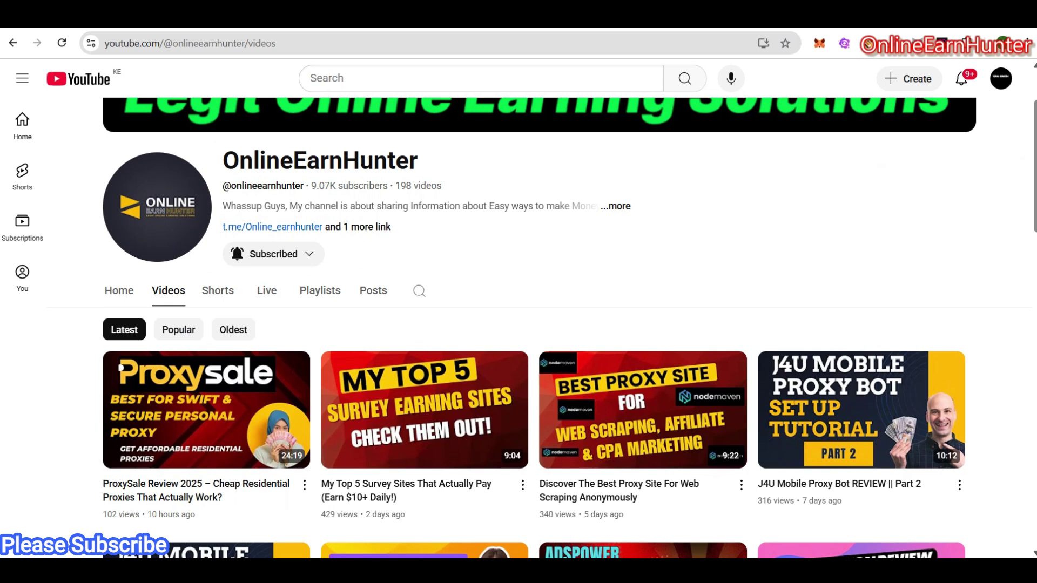
{"action": "scroll", "coordinate": [519, 324], "scroll_direction": "up", "scroll_amount": 1}
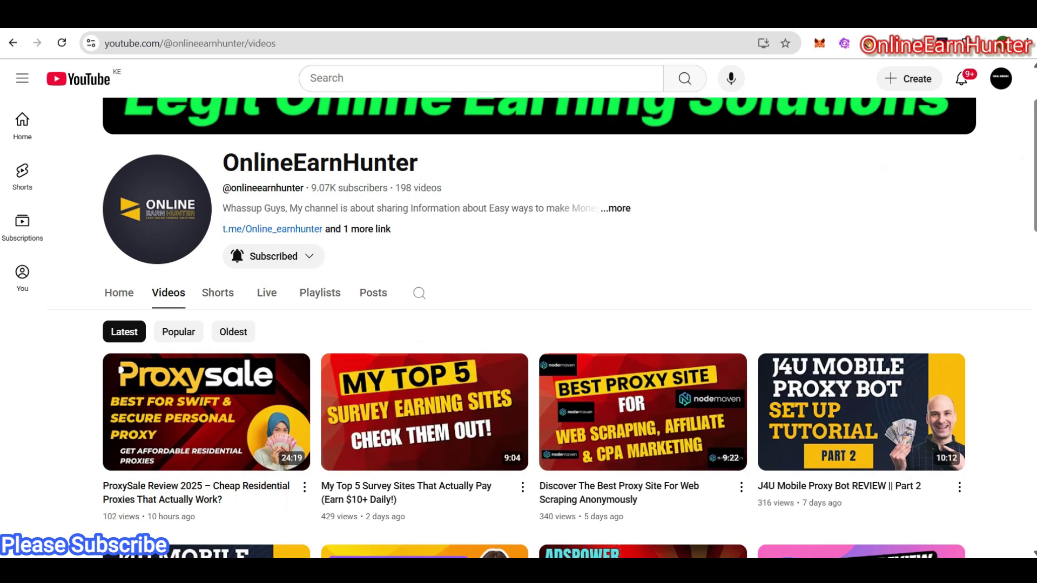
{"action": "scroll", "coordinate": [518, 324], "scroll_direction": "down", "scroll_amount": 2}
{"action": "scroll", "coordinate": [518, 324], "scroll_direction": "up", "scroll_amount": 1}
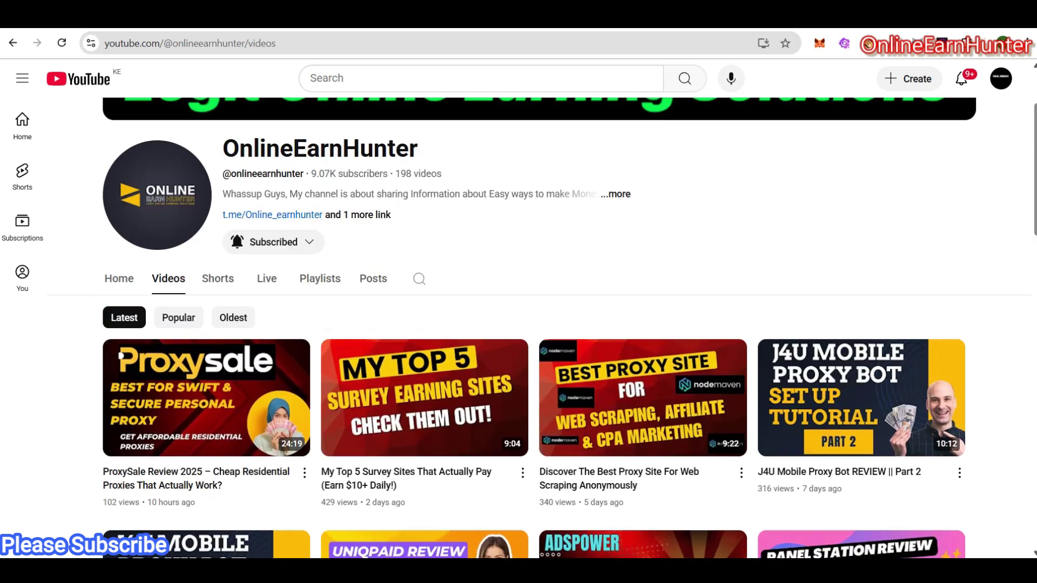
{"action": "scroll", "coordinate": [518, 324], "scroll_direction": "up", "scroll_amount": 3}
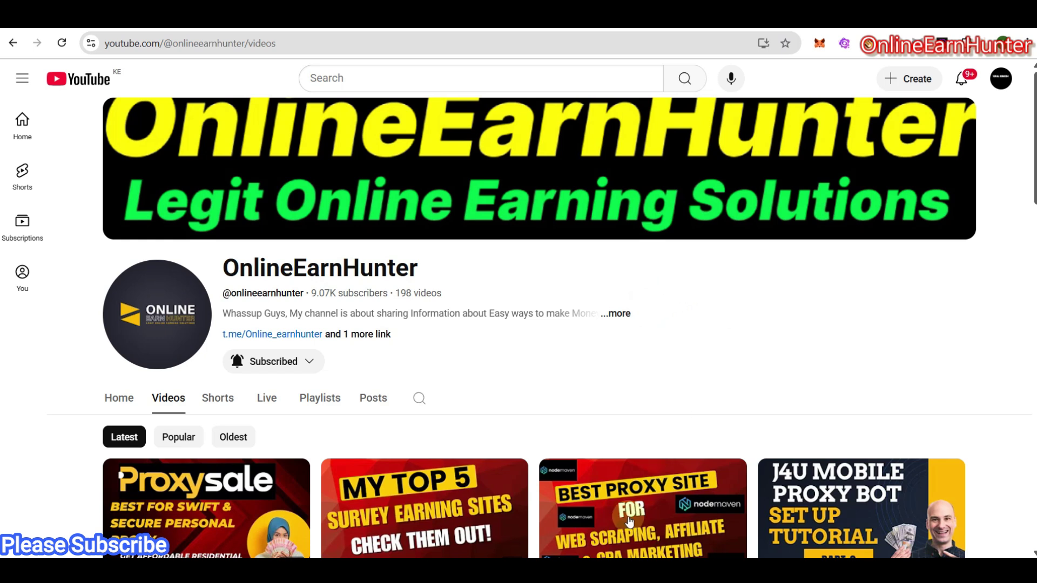
{"action": "mouse_move", "coordinate": [641, 571]}
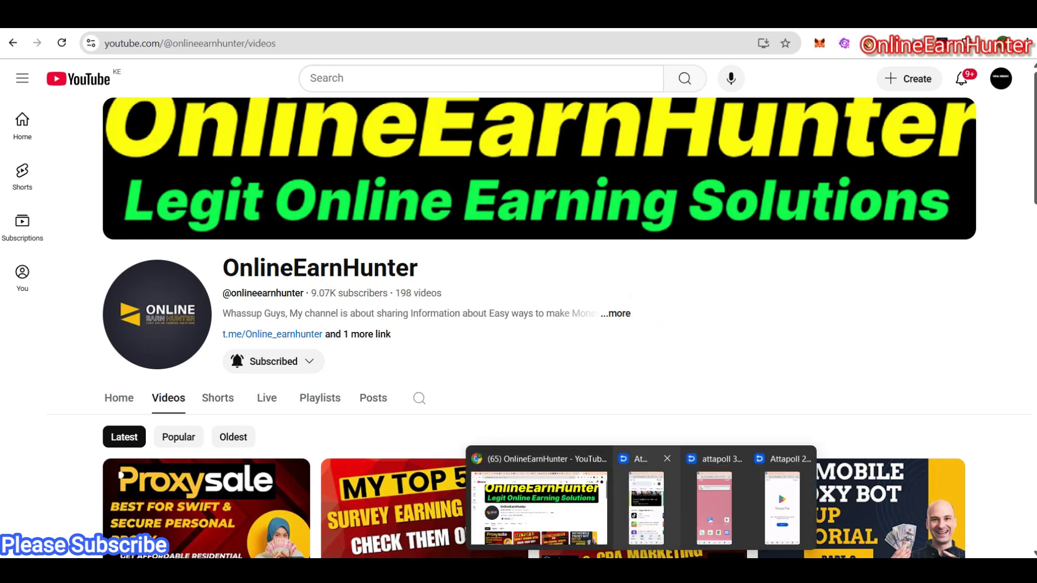
{"action": "left_click", "coordinate": [700, 539]}
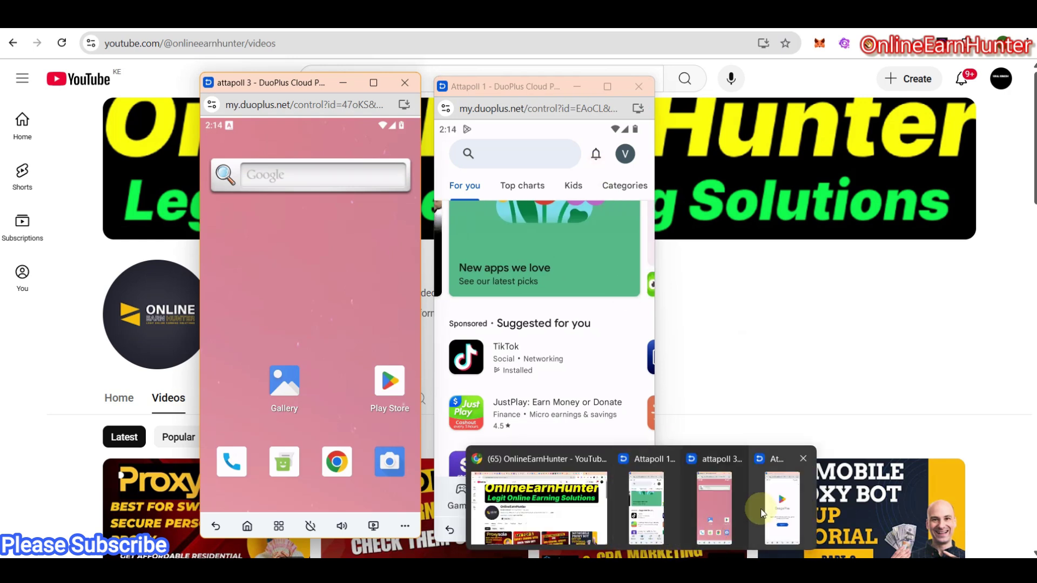
{"action": "left_click", "coordinate": [782, 508]}
- Align the Attapoll 1, attapoll 3 and Attapoll 2 windows in one even row
{"action": "left_click_drag", "start_coordinate": [545, 96], "coordinate": [543, 75]}
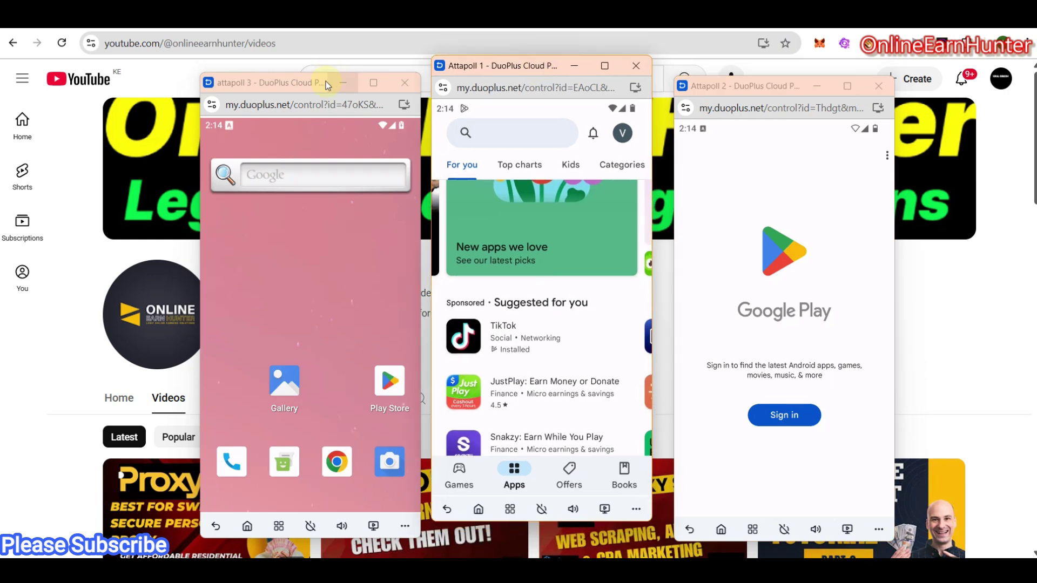
{"action": "left_click_drag", "start_coordinate": [300, 74], "coordinate": [296, 63]}
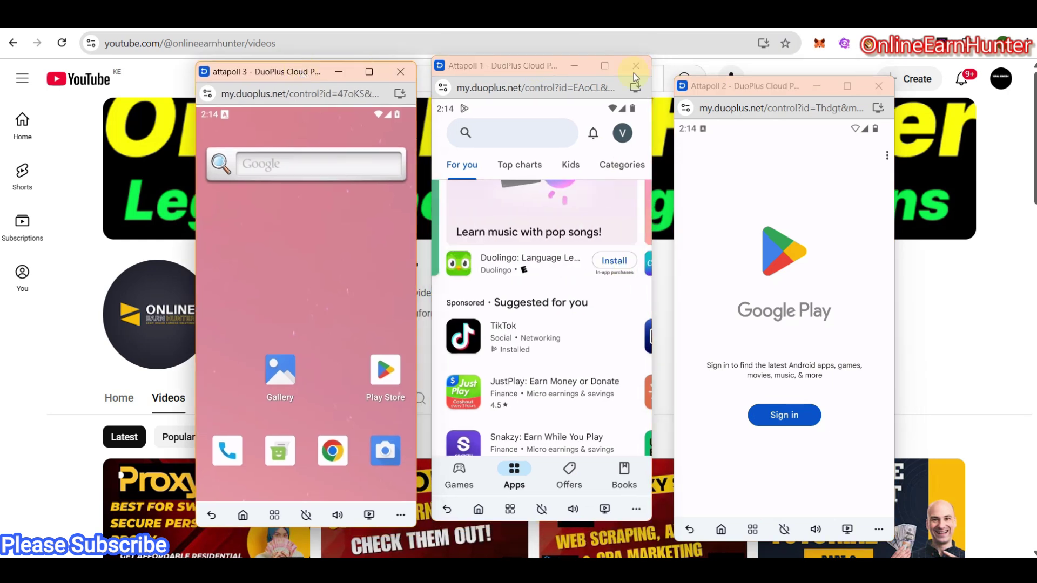
{"action": "left_click_drag", "start_coordinate": [733, 74], "coordinate": [728, 57]}
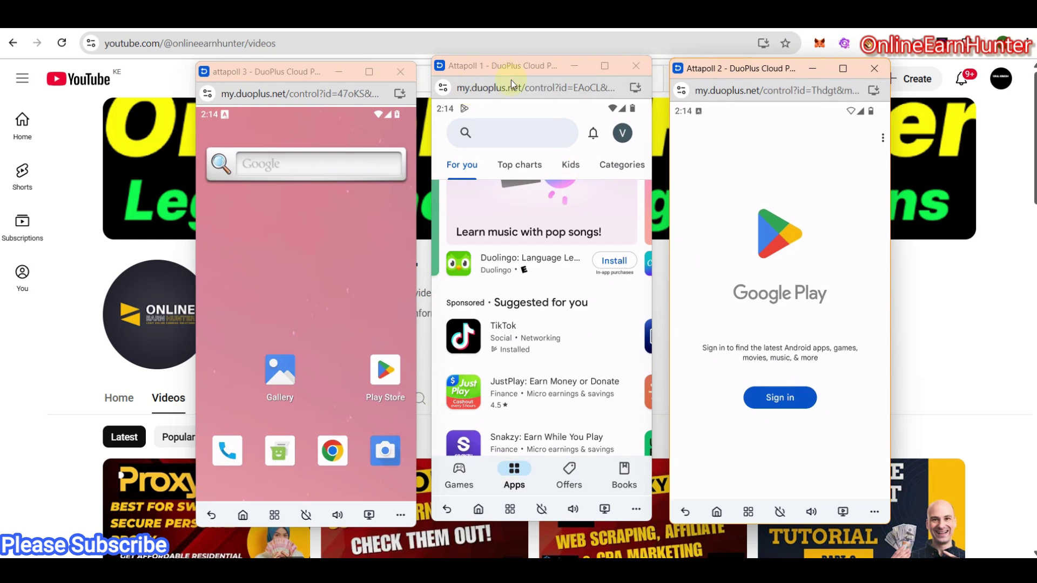
{"action": "mouse_move", "coordinate": [511, 80]}
{"action": "left_mouse_down"}
{"action": "mouse_move", "coordinate": [510, 68]}
{"action": "mouse_move", "coordinate": [502, 79]}
{"action": "left_mouse_up"}
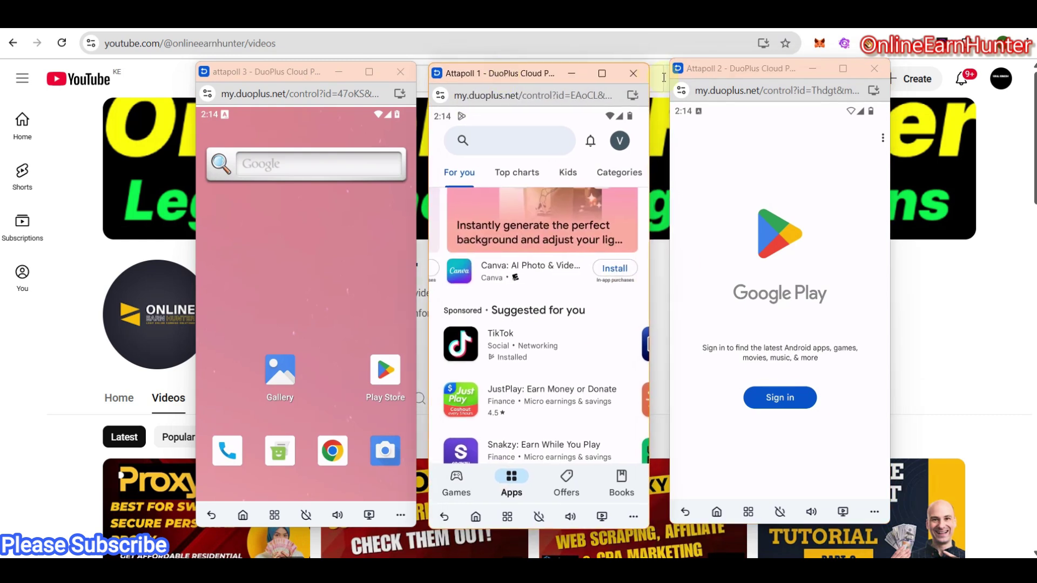
{"action": "left_click_drag", "start_coordinate": [728, 73], "coordinate": [729, 79]}
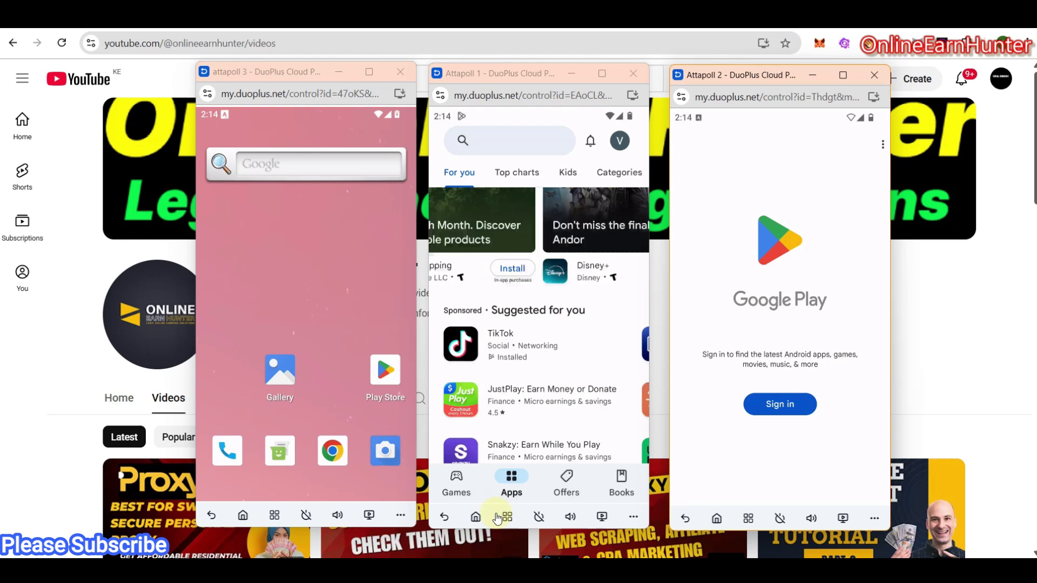
- Return Attapoll 1 and Attapoll 2 to their Android home screens
{"action": "left_click", "coordinate": [476, 517]}
{"action": "left_click", "coordinate": [476, 518]}
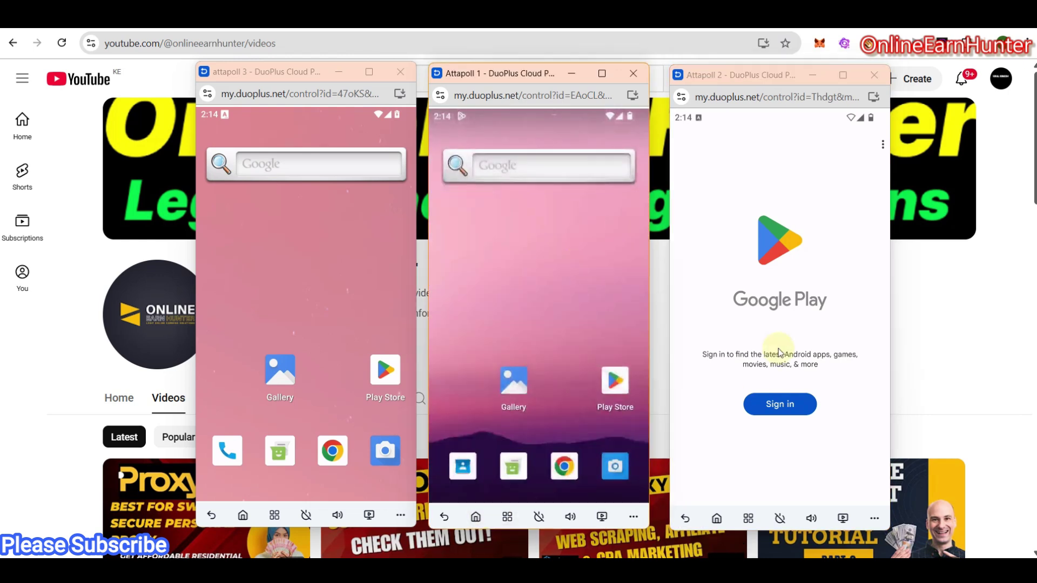
{"action": "left_click", "coordinate": [717, 518]}
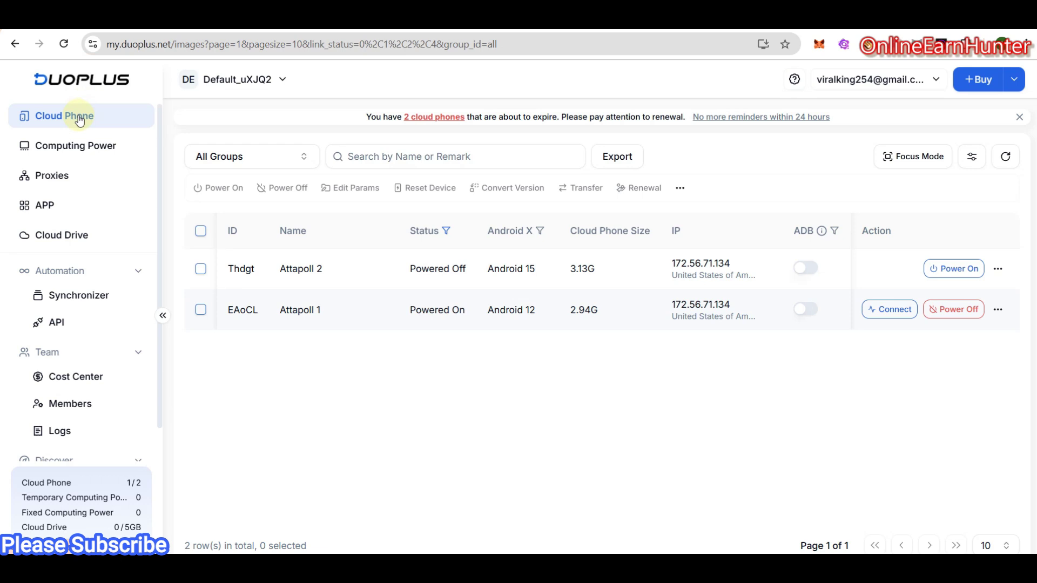
- Refresh the Cloud Phone list and choose Buy Cloud Phone from the Buy menu
{"action": "left_click", "coordinate": [80, 120]}
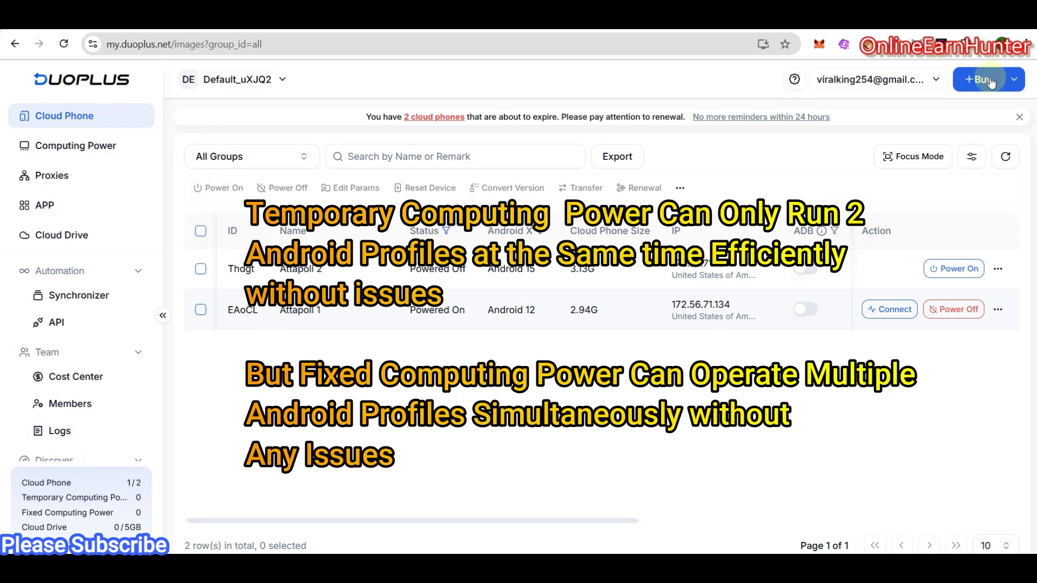
{"action": "mouse_move", "coordinate": [992, 81]}
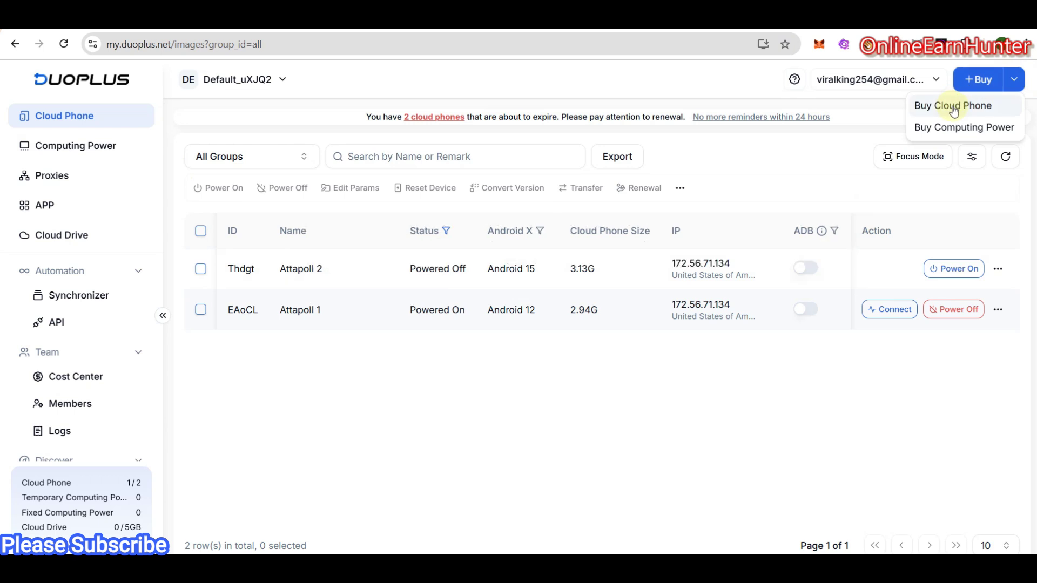
{"action": "left_click", "coordinate": [955, 108]}
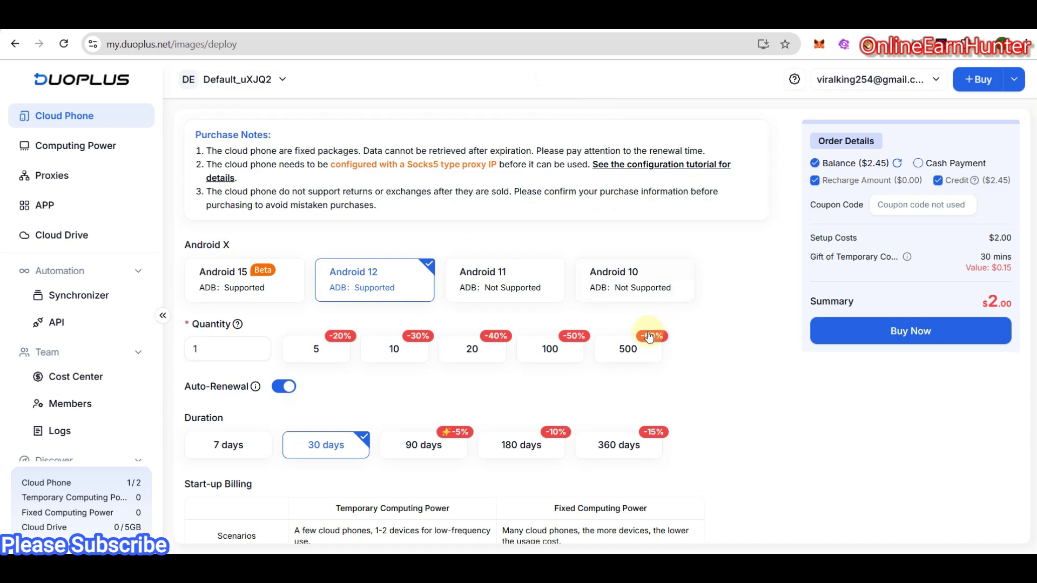
- Select the Android 15 system card for the new phone, keeping 1 device for 30 days
{"action": "scroll", "coordinate": [648, 339], "scroll_direction": "down", "scroll_amount": 3}
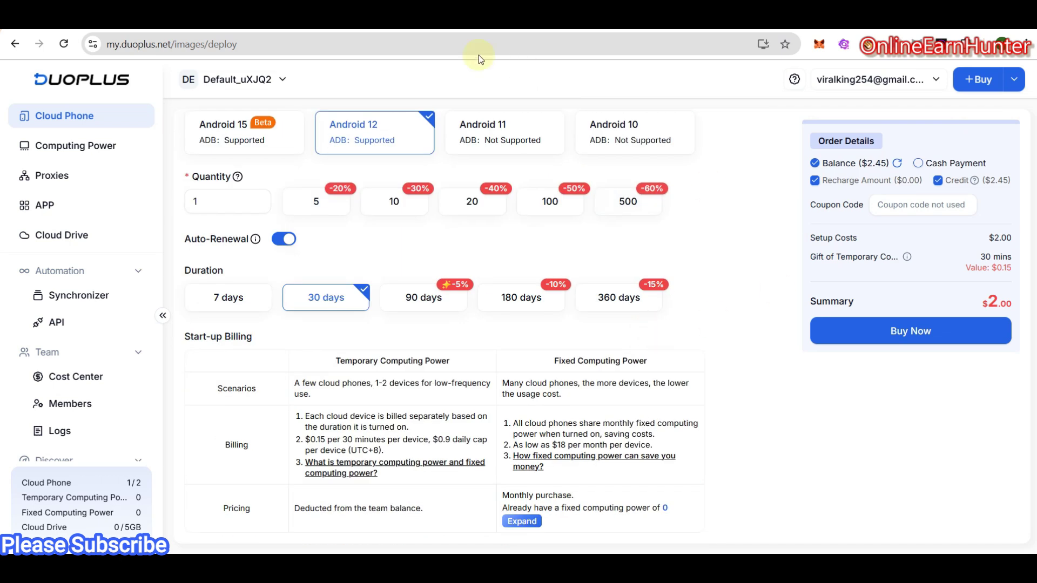
{"action": "mouse_move", "coordinate": [244, 134]}
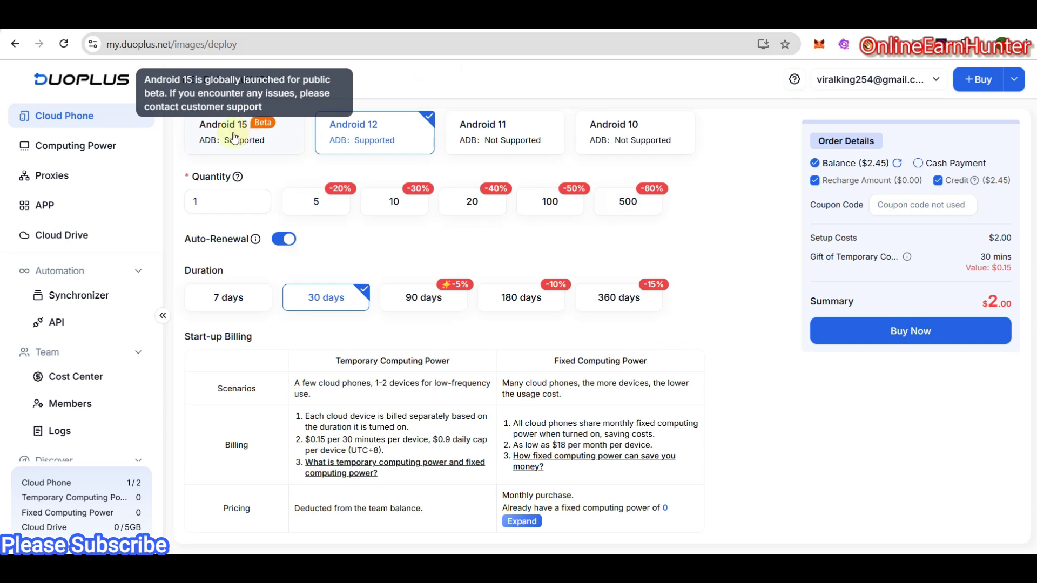
{"action": "left_click", "coordinate": [235, 131]}
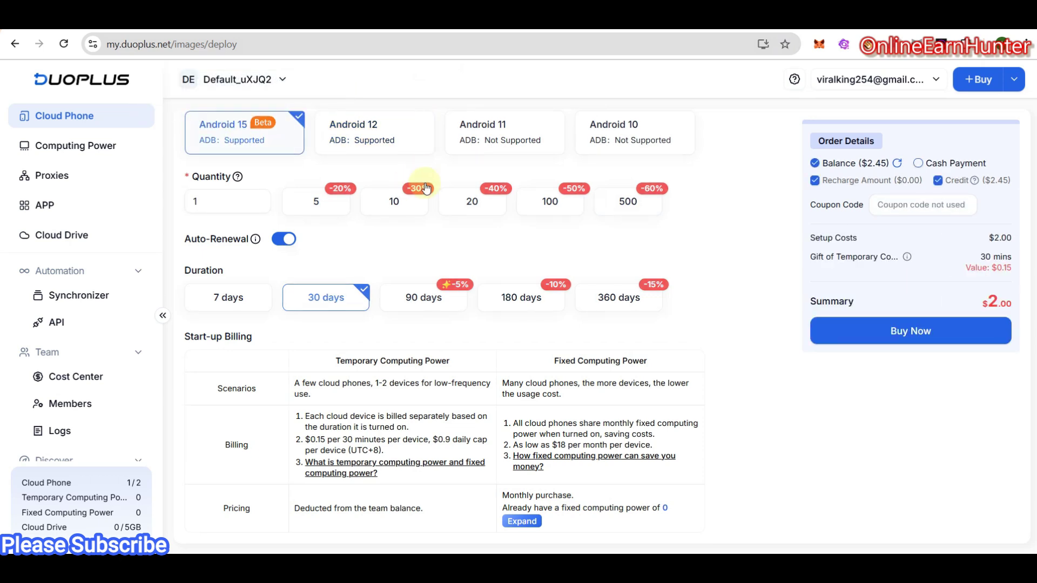
{"action": "left_click", "coordinate": [387, 142]}
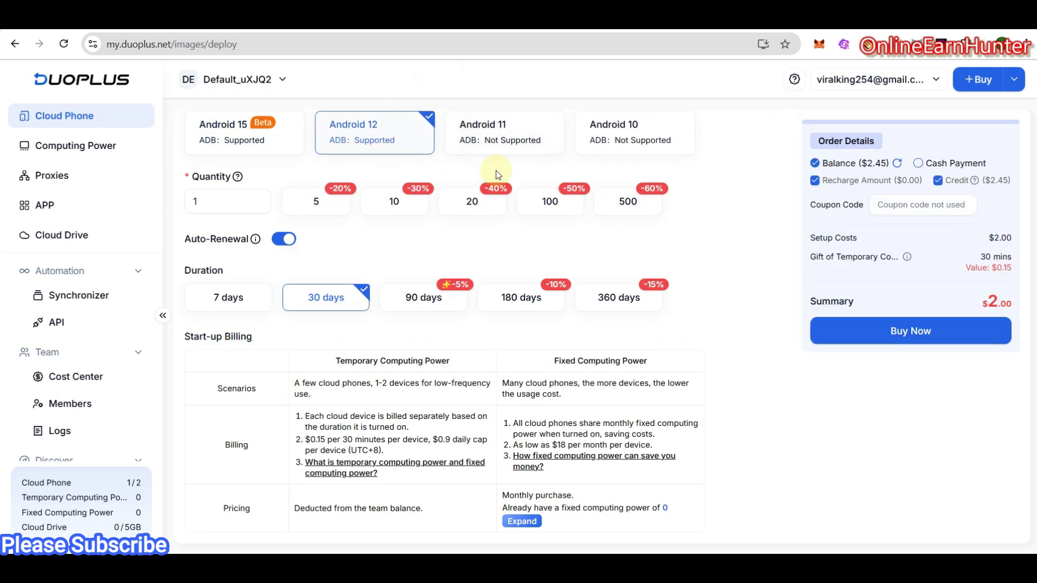
{"action": "mouse_move", "coordinate": [260, 137]}
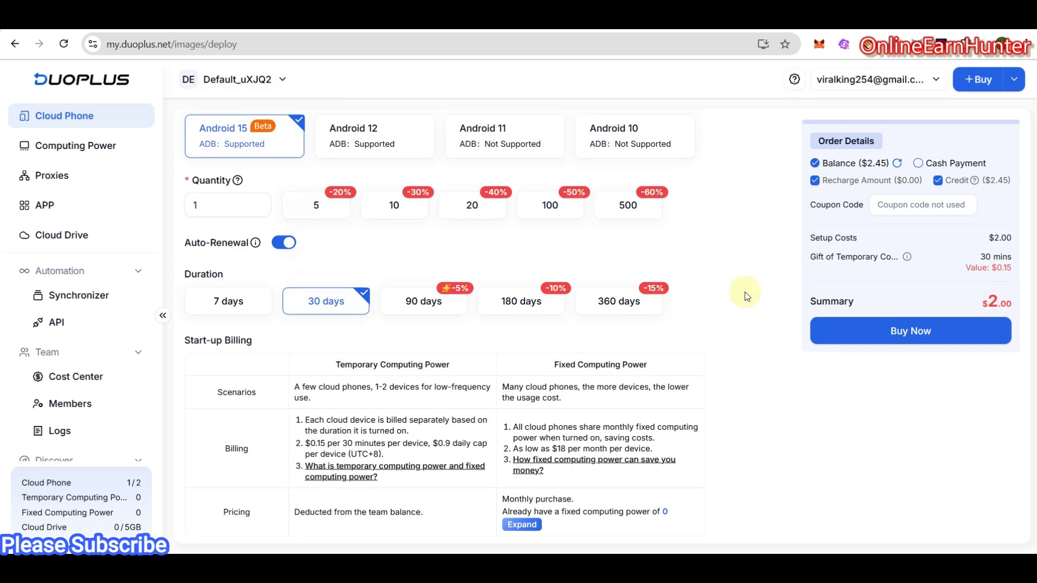
- Review the Start-up Billing table and temporary computing power pricing for the $2.00 order
{"action": "scroll", "coordinate": [744, 292], "scroll_direction": "up", "scroll_amount": 3}
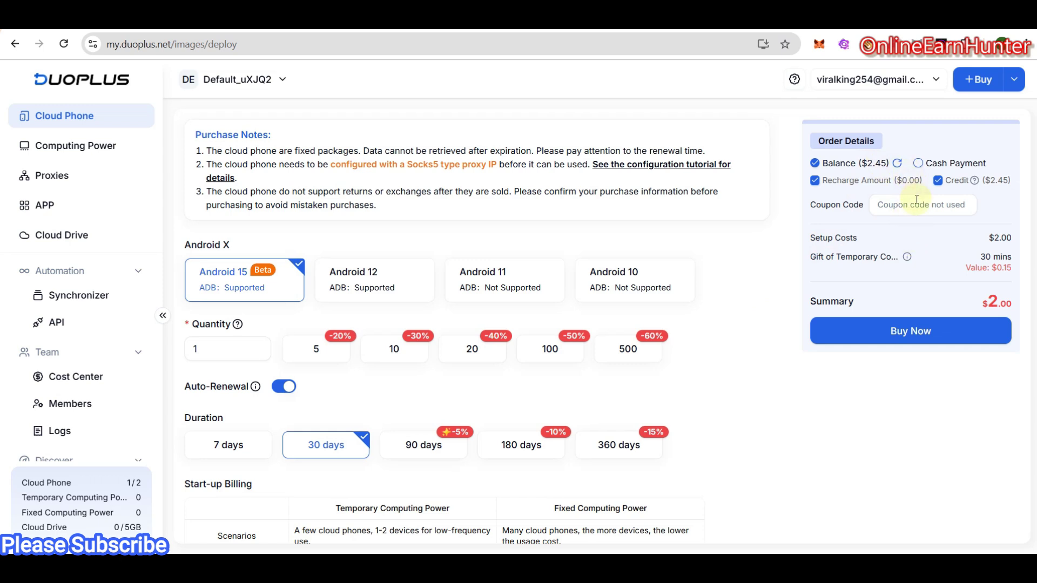
{"action": "scroll", "coordinate": [634, 376], "scroll_direction": "down", "scroll_amount": 2}
{"action": "scroll", "coordinate": [634, 376], "scroll_direction": "down", "scroll_amount": 1}
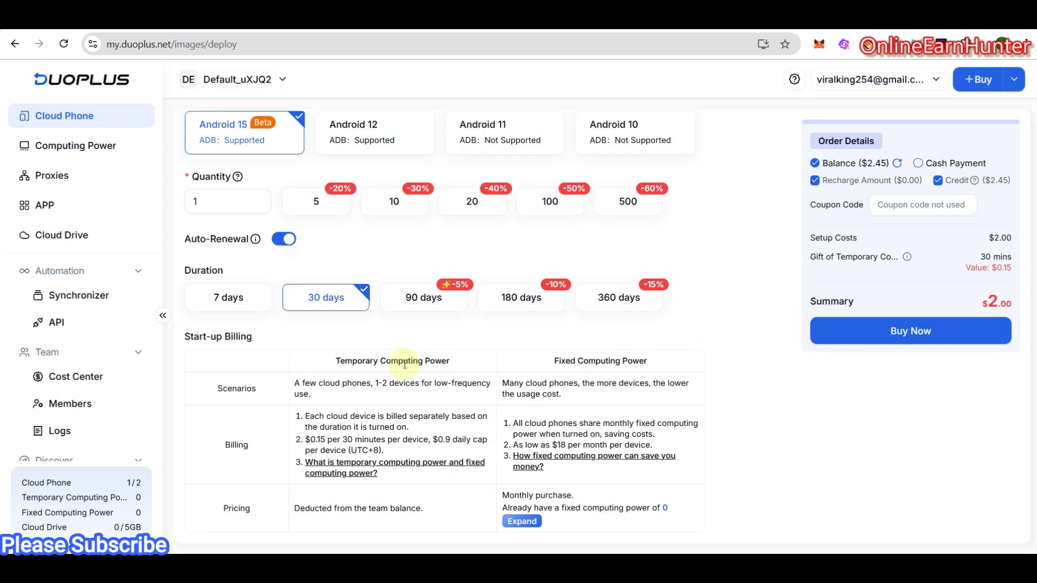
{"action": "left_click_drag", "start_coordinate": [358, 360], "coordinate": [516, 364]}
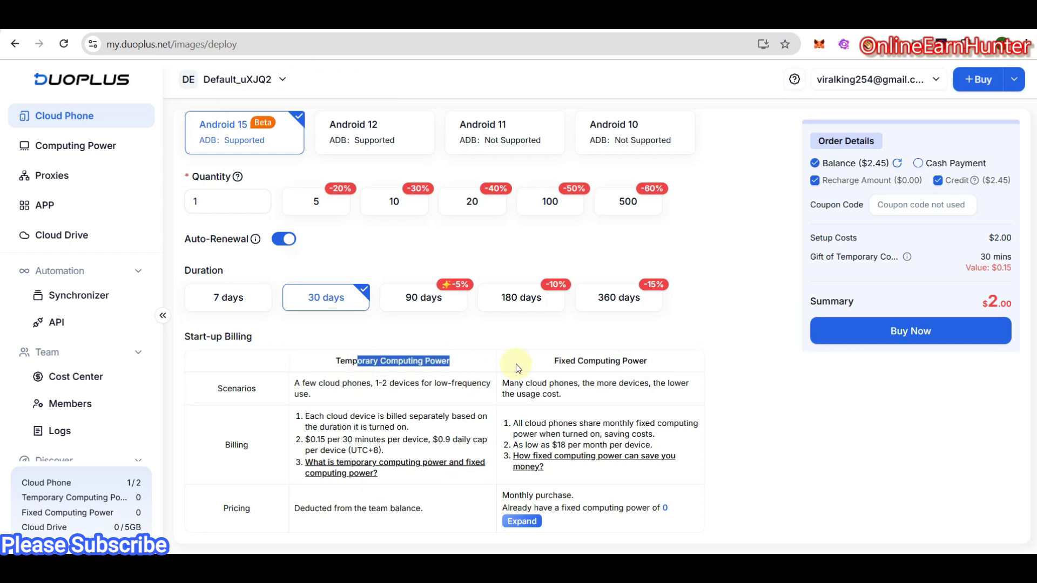
{"action": "left_click", "coordinate": [479, 370]}
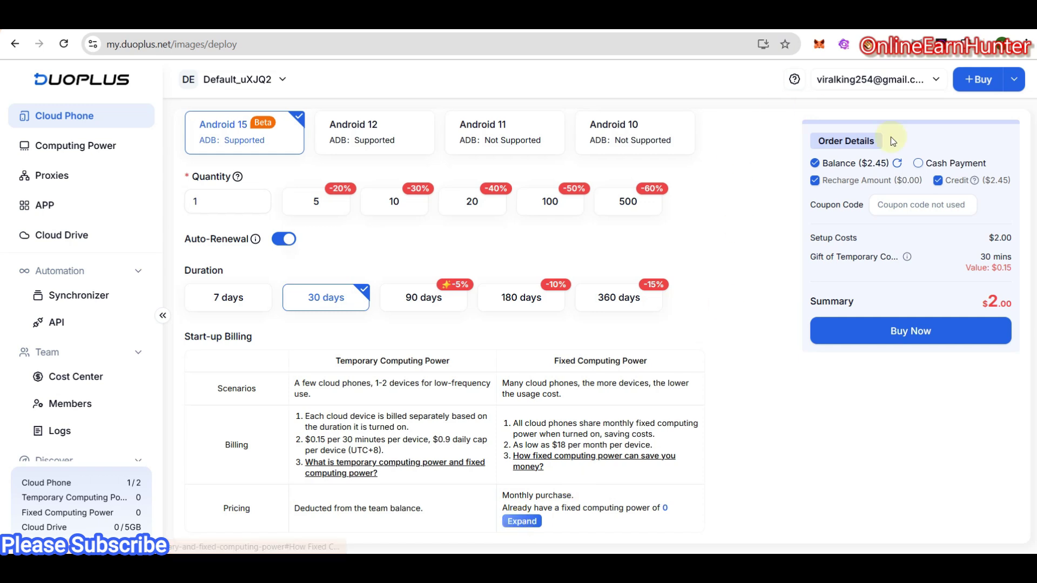
{"action": "scroll", "coordinate": [715, 206], "scroll_direction": "up", "scroll_amount": 3}
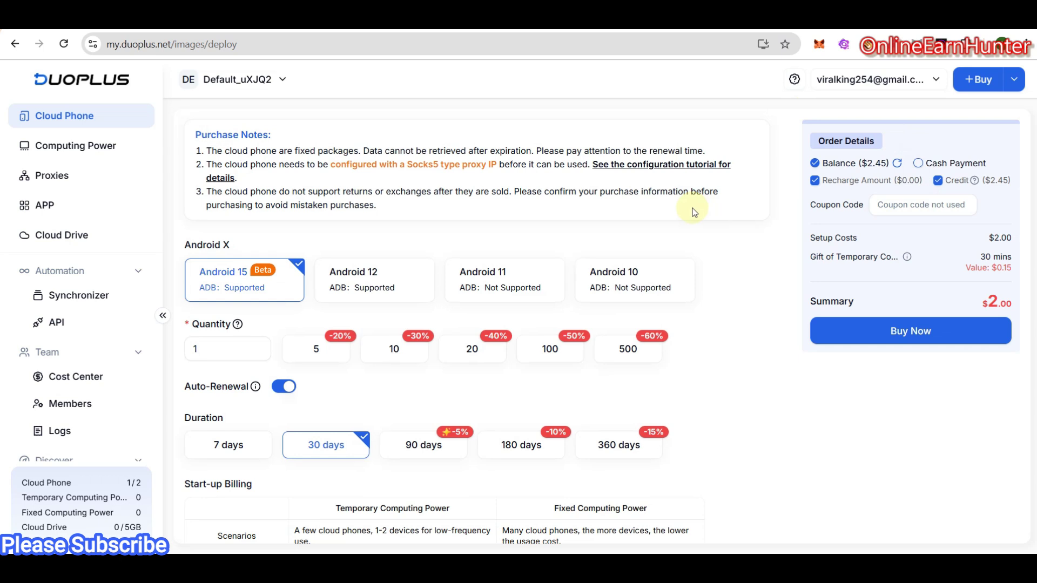
{"action": "mouse_move", "coordinate": [300, 291]}
{"action": "scroll", "coordinate": [281, 419], "scroll_direction": "down", "scroll_amount": 3}
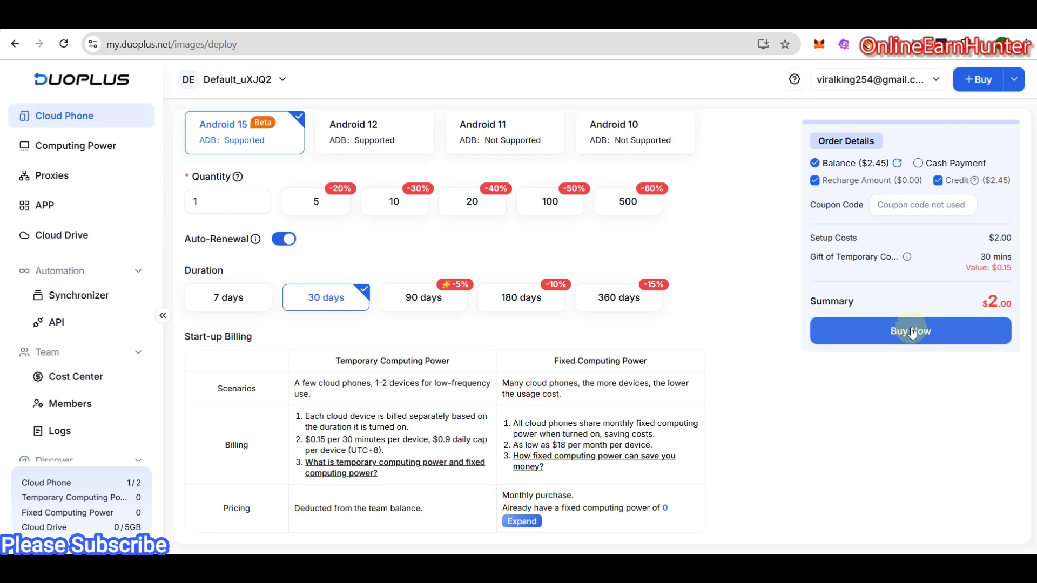
- Place the order and name the new phone 'attapoll 3', leaving the group unassigned
{"action": "left_click", "coordinate": [912, 333]}
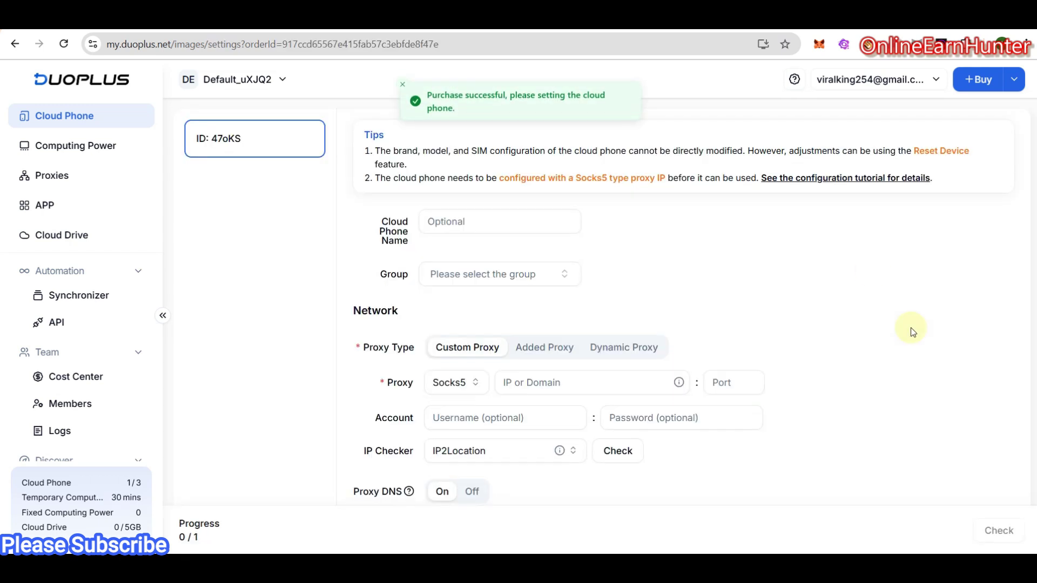
{"action": "left_click", "coordinate": [459, 222]}
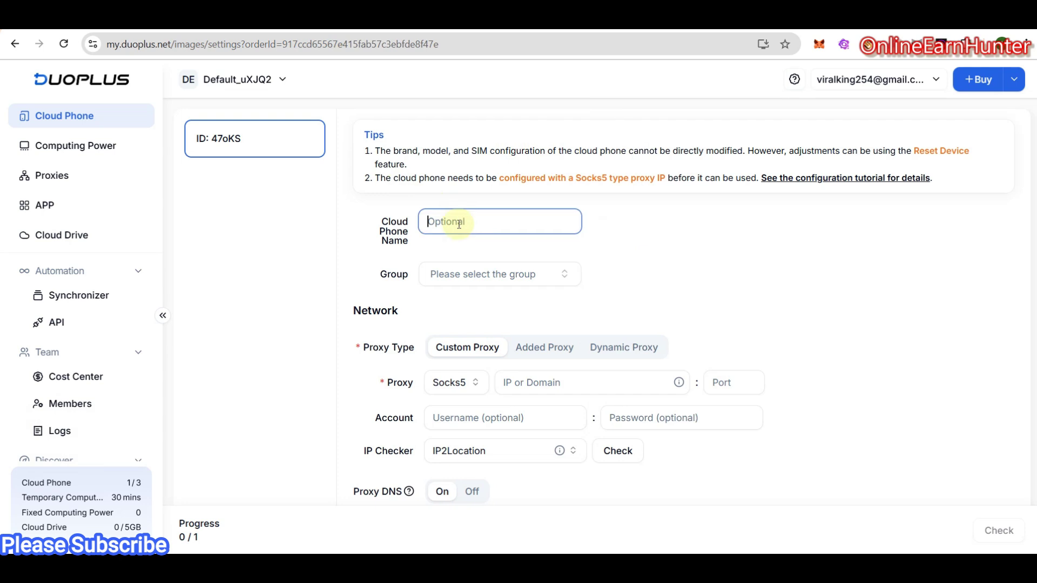
{"action": "type", "text": "att"}
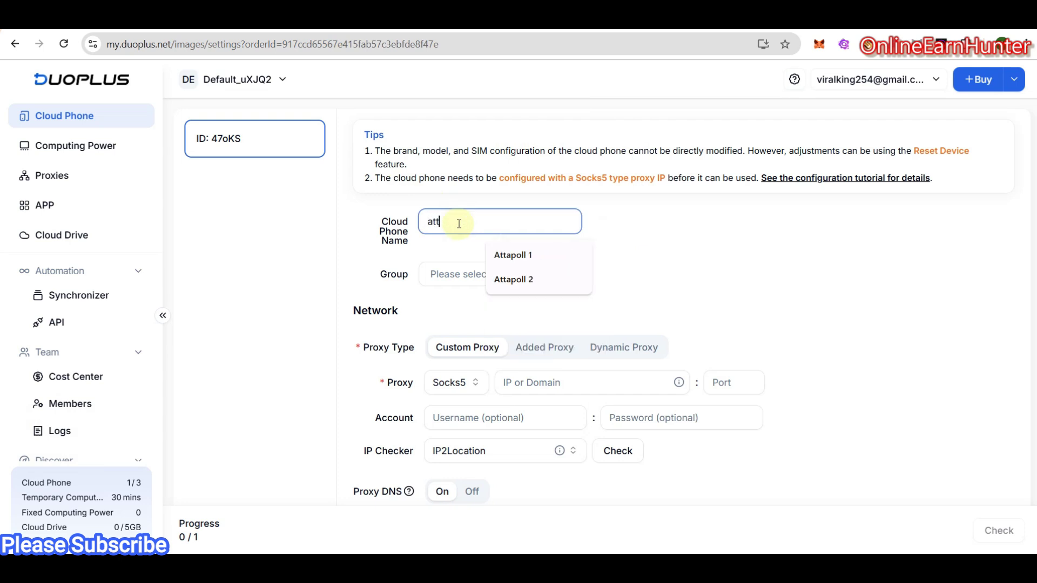
{"action": "type", "text": "apoll 3"}
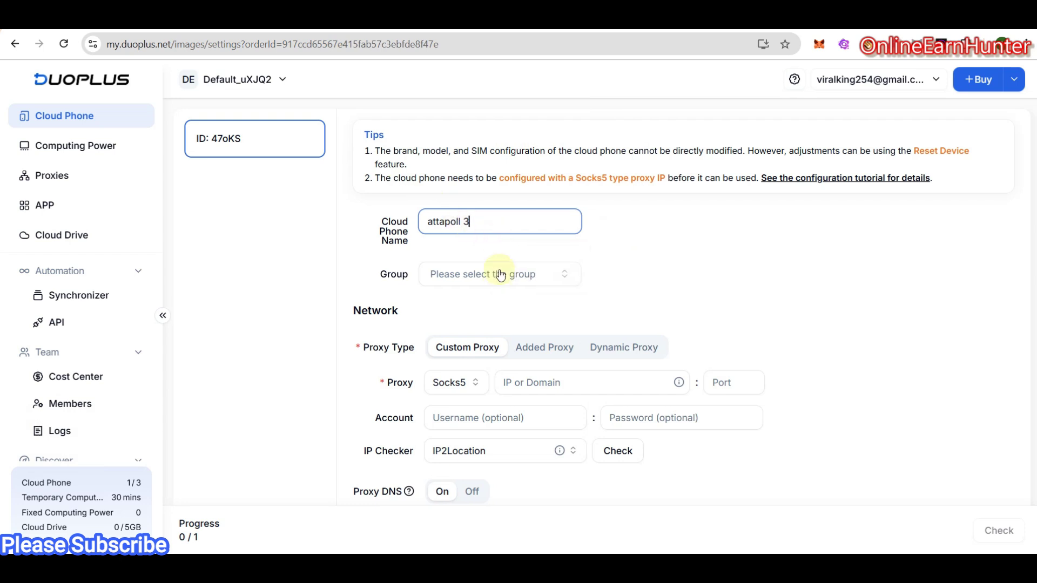
{"action": "left_click", "coordinate": [486, 277]}
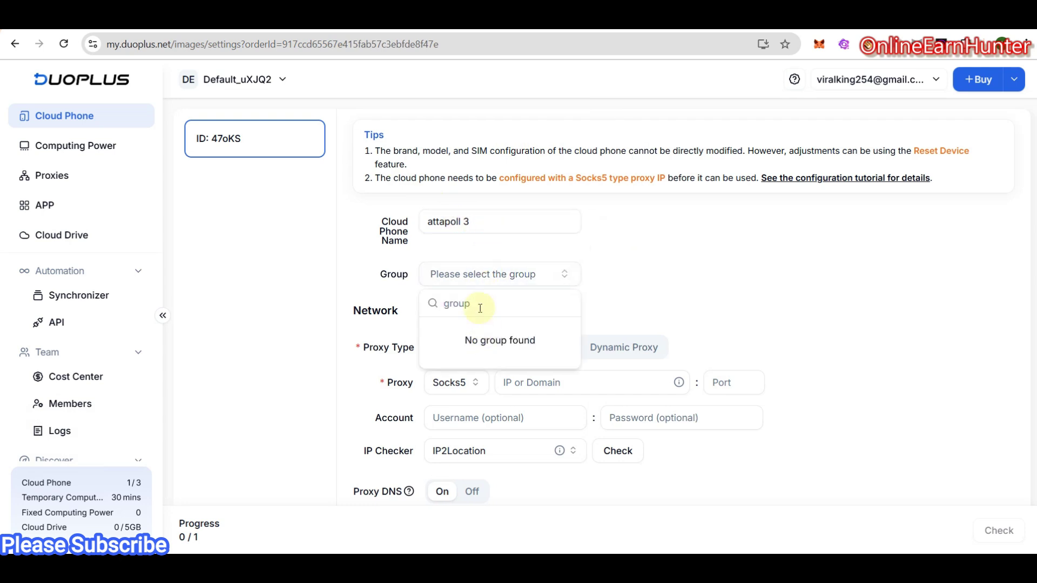
{"action": "left_click", "coordinate": [640, 274]}
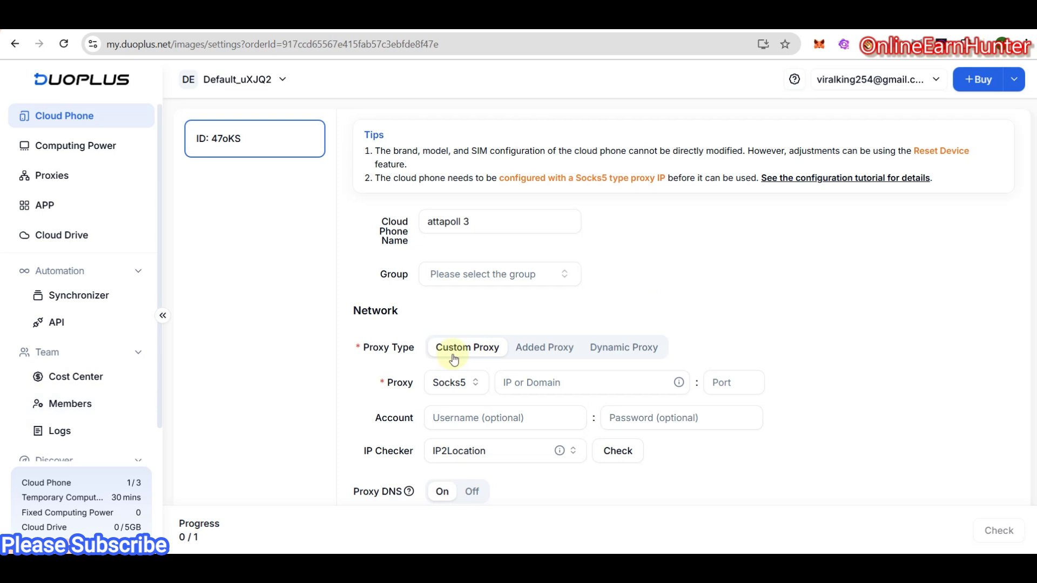
{"action": "left_click", "coordinate": [470, 277]}
{"action": "left_click", "coordinate": [623, 293]}
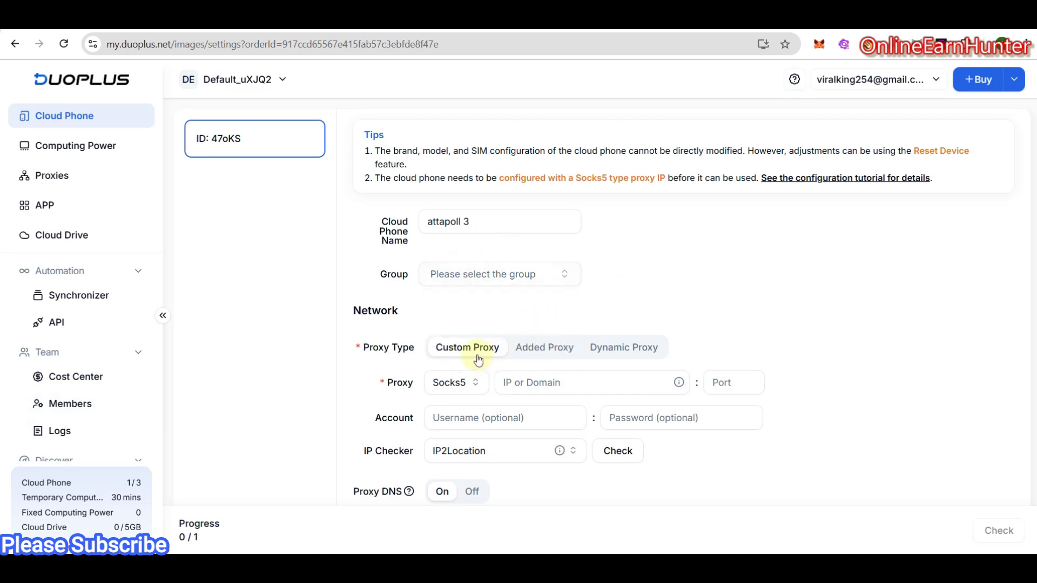
{"action": "left_click", "coordinate": [551, 347]}
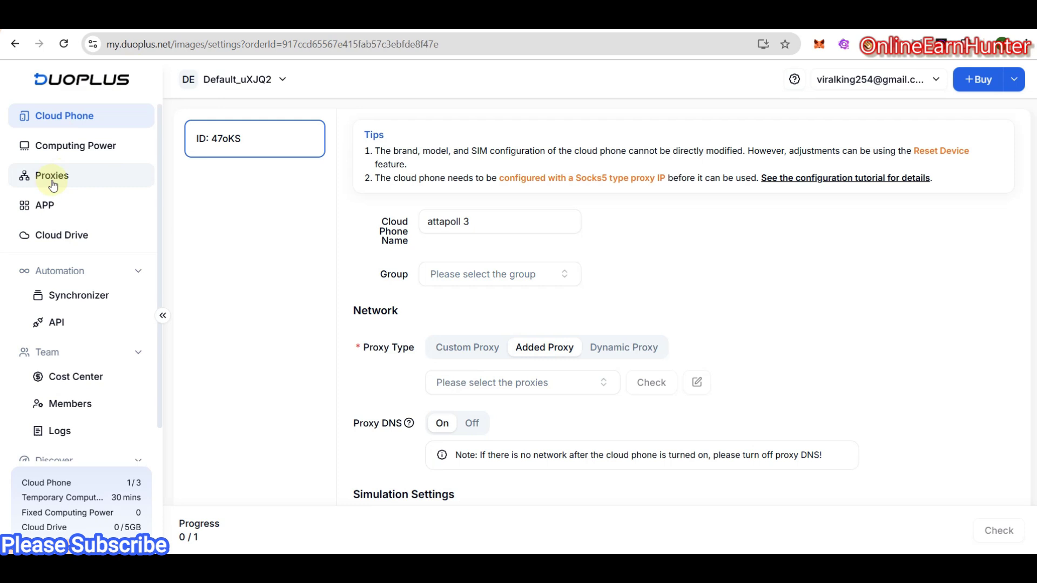
{"action": "left_click", "coordinate": [548, 390]}
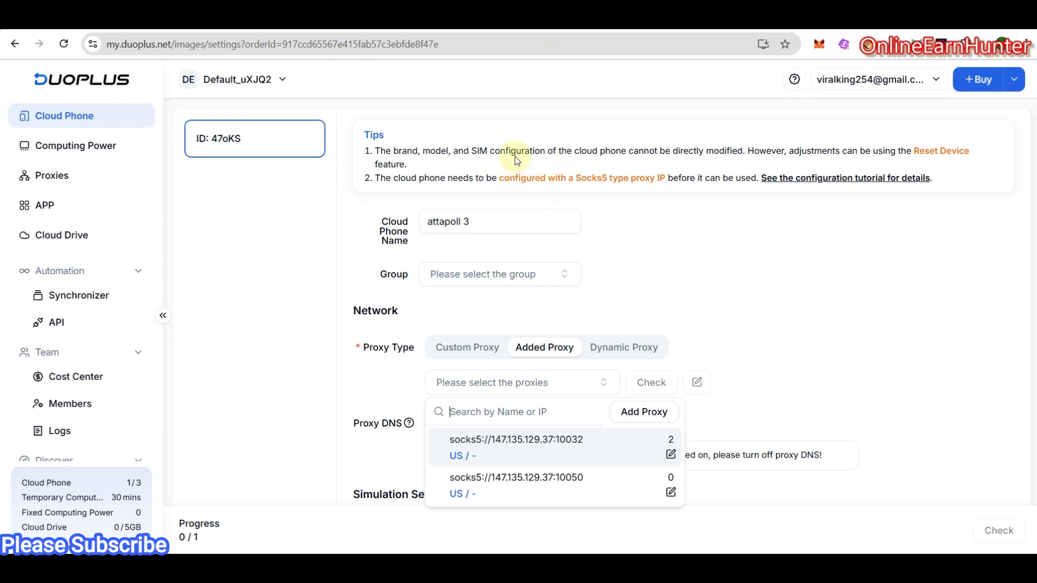
{"action": "left_click", "coordinate": [469, 349]}
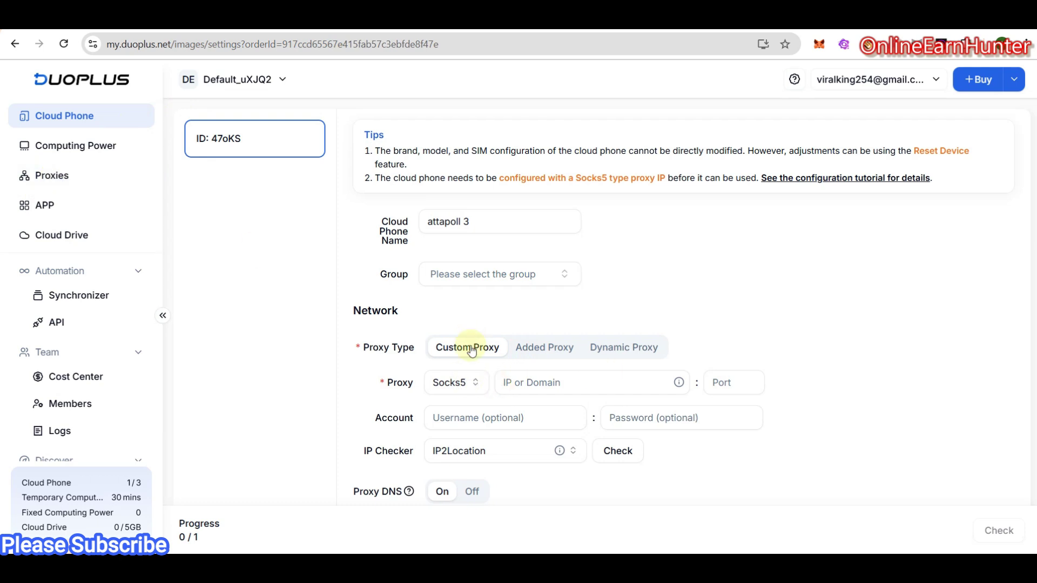
{"action": "left_click", "coordinate": [542, 381]}
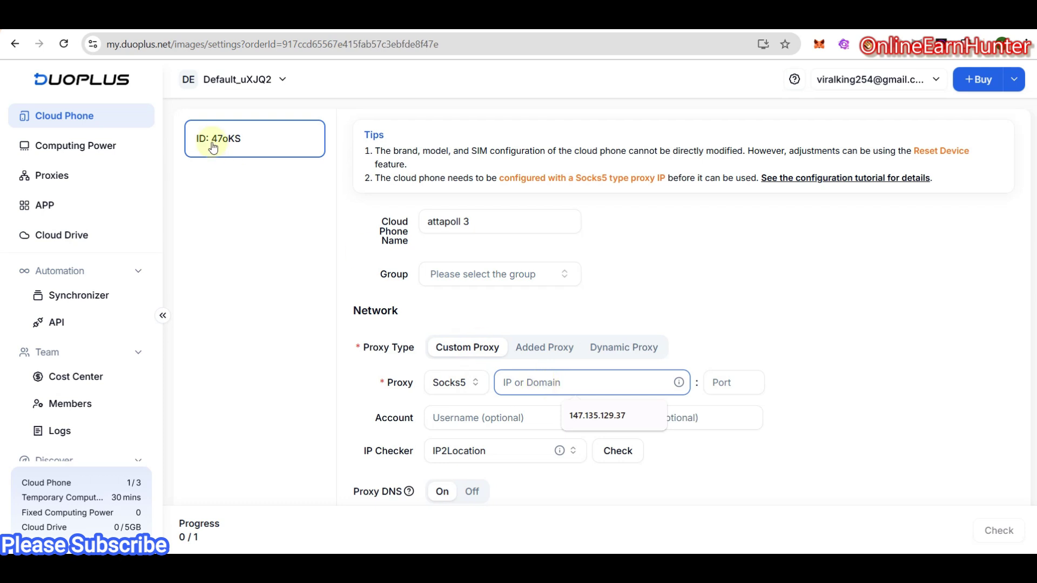
- Paste the proxy line from Notepad, setting Socks5 host 147.135.129.37 and port 10032
{"action": "left_click", "coordinate": [868, 308]}
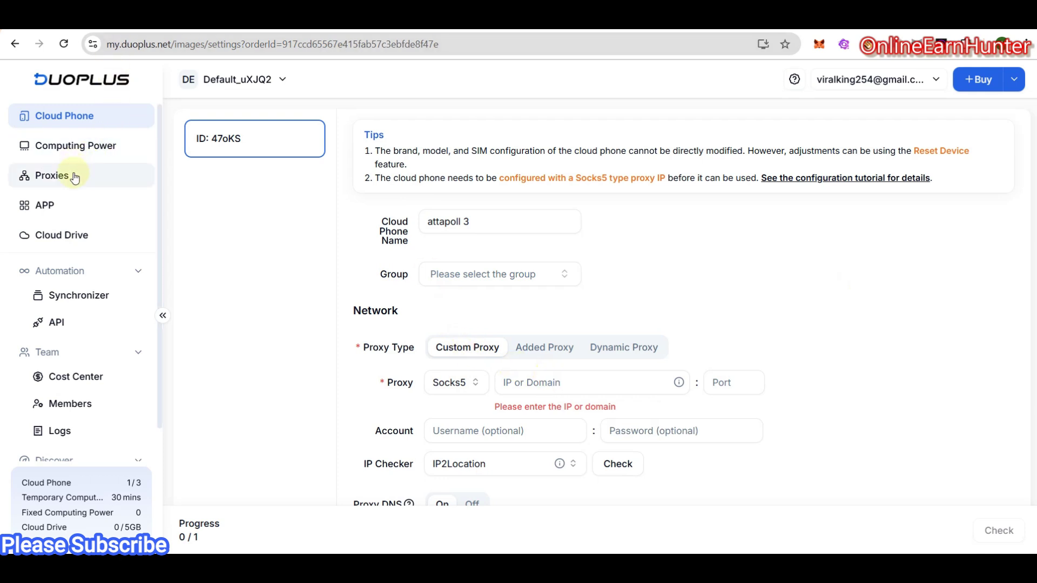
{"action": "left_click", "coordinate": [550, 384]}
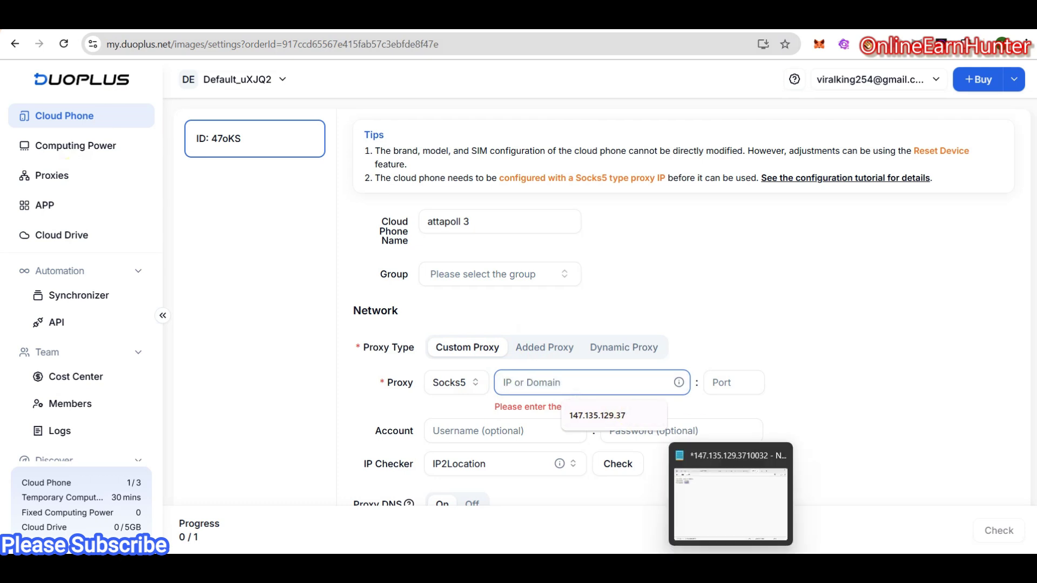
{"action": "left_click", "coordinate": [745, 486]}
{"action": "left_click_drag", "start_coordinate": [343, 126], "coordinate": [245, 125]}
{"action": "right_click", "coordinate": [246, 126]}
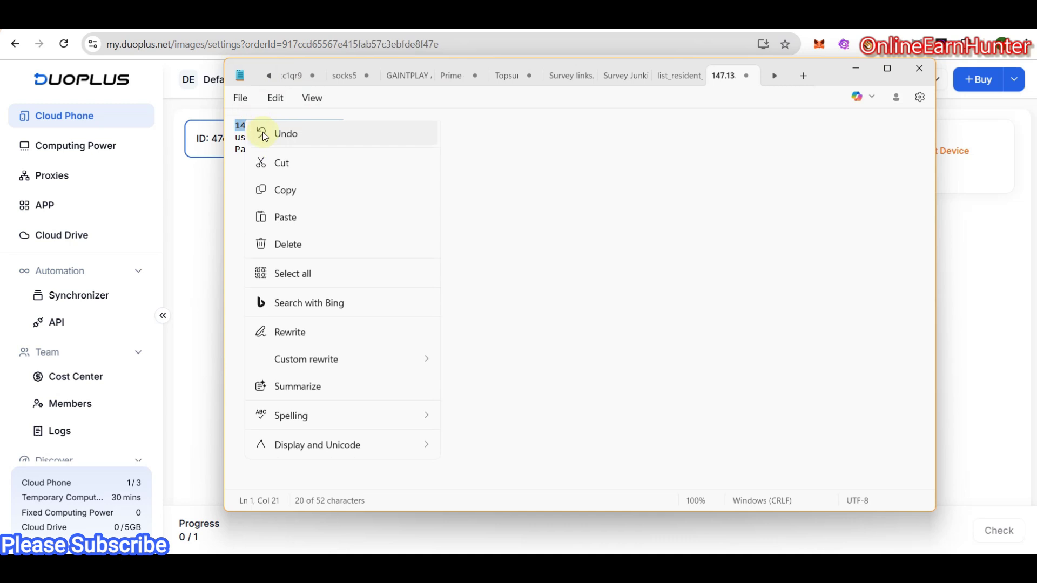
{"action": "left_click", "coordinate": [286, 192]}
{"action": "left_click", "coordinate": [209, 212]}
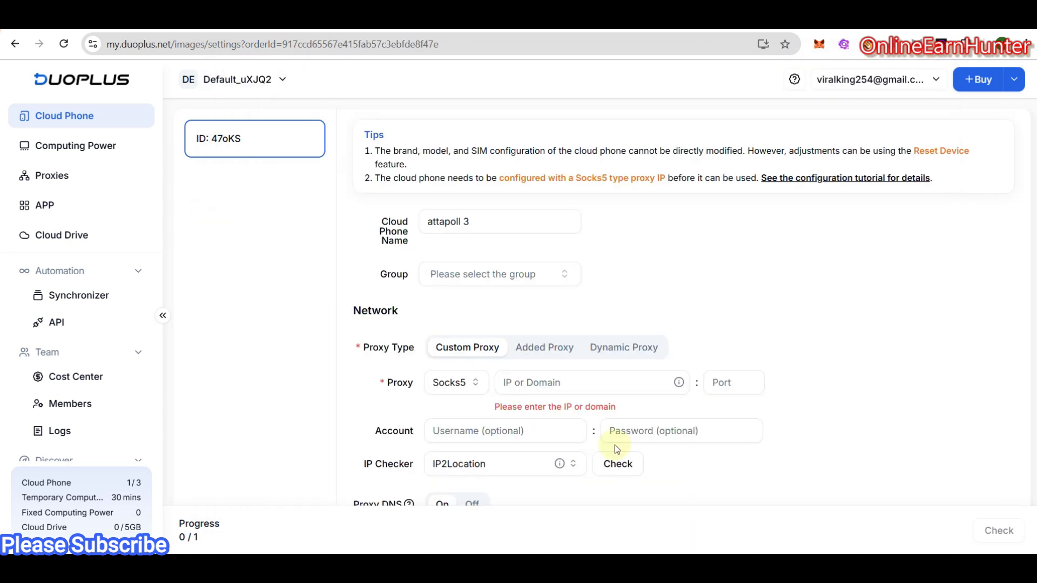
{"action": "left_click", "coordinate": [534, 383]}
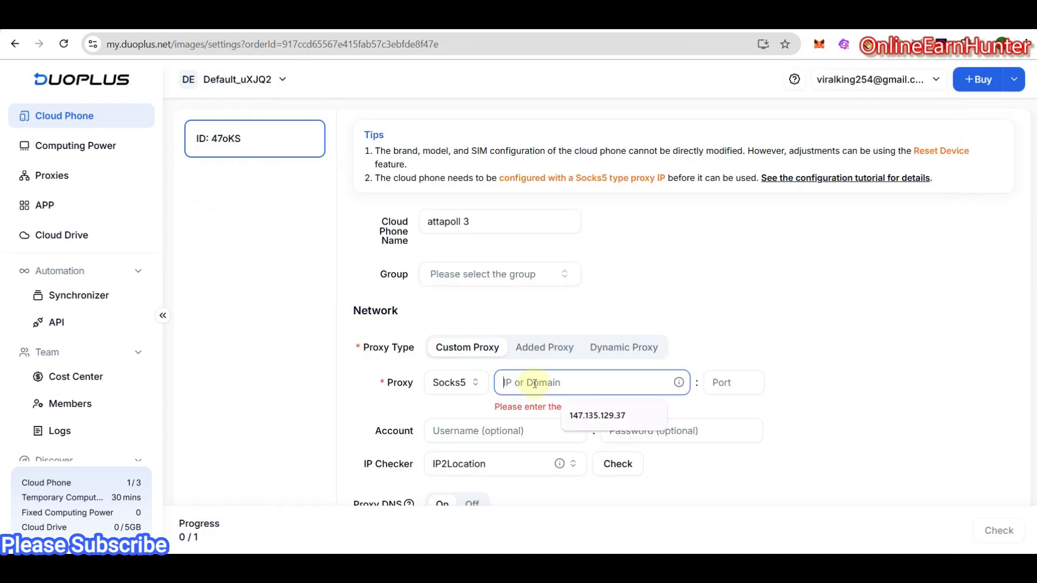
{"action": "key", "text": "ctrl+v"}
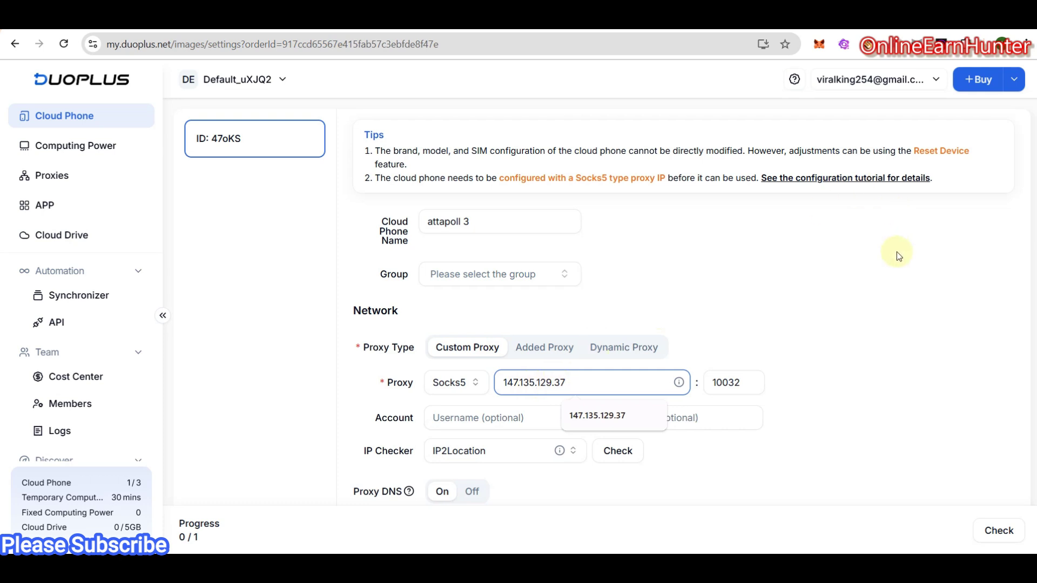
{"action": "left_click", "coordinate": [854, 343]}
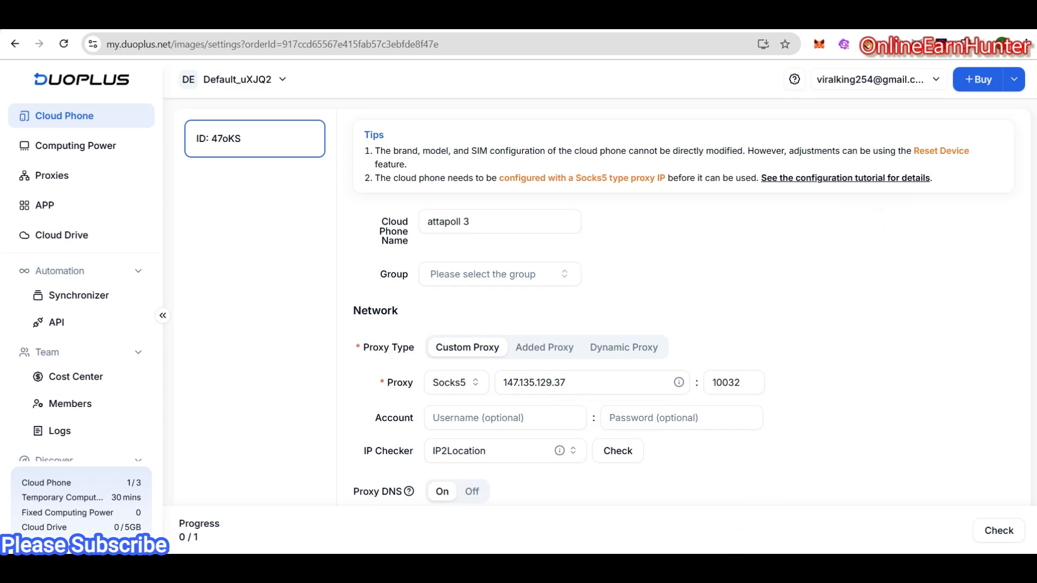
- Copy the proxy username from Notepad into the Account Username field
{"action": "key", "text": "alt+Tab"}
{"action": "left_click_drag", "start_coordinate": [288, 137], "coordinate": [317, 138]}
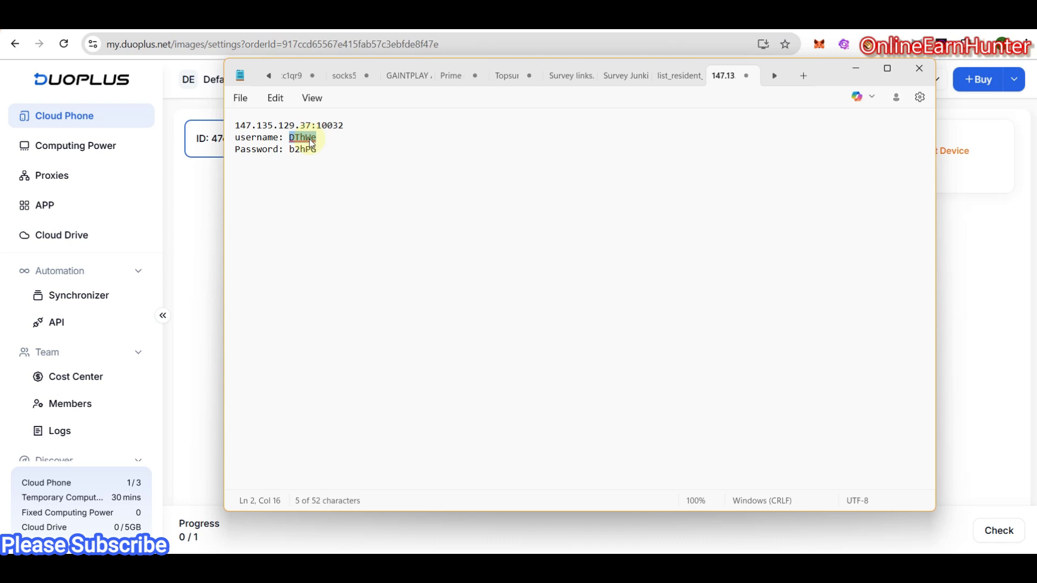
{"action": "right_click", "coordinate": [312, 141]}
{"action": "left_click", "coordinate": [364, 239]}
{"action": "left_click", "coordinate": [203, 251]}
{"action": "left_click", "coordinate": [473, 418]}
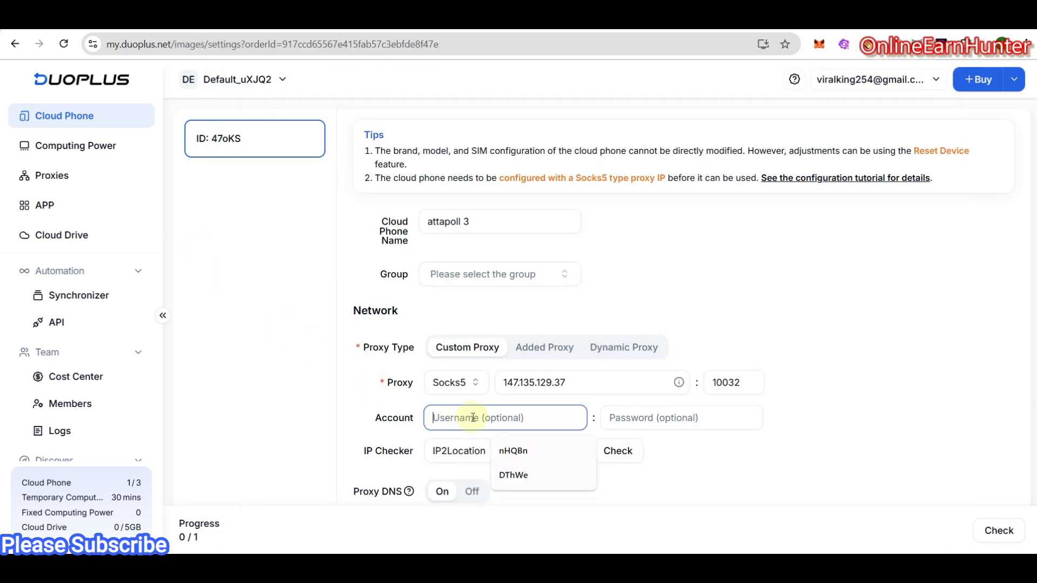
{"action": "key", "text": "ctrl+v"}
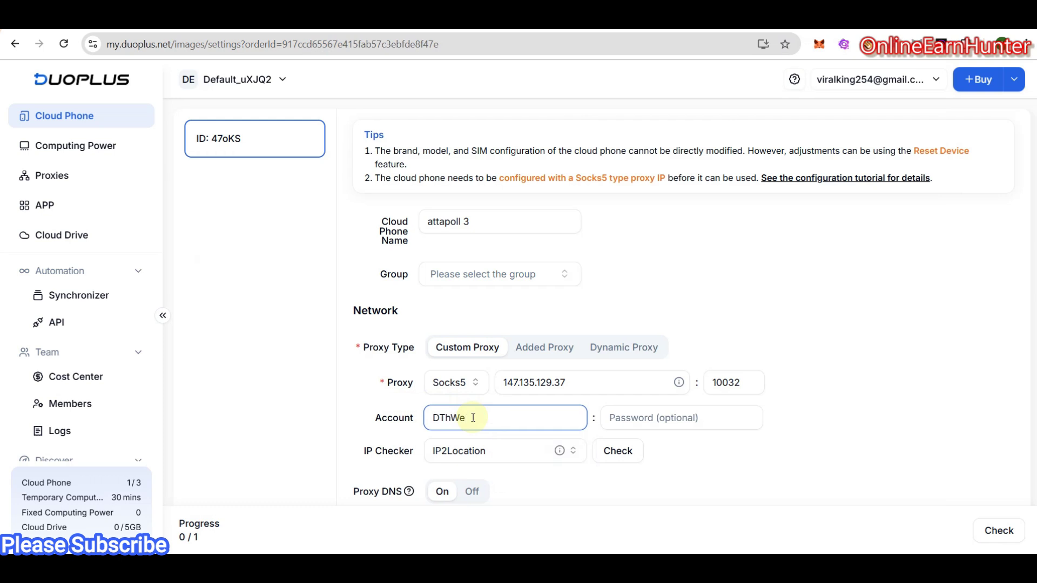
- Copy the proxy password from Notepad into the Password field
{"action": "key", "text": "alt+Tab"}
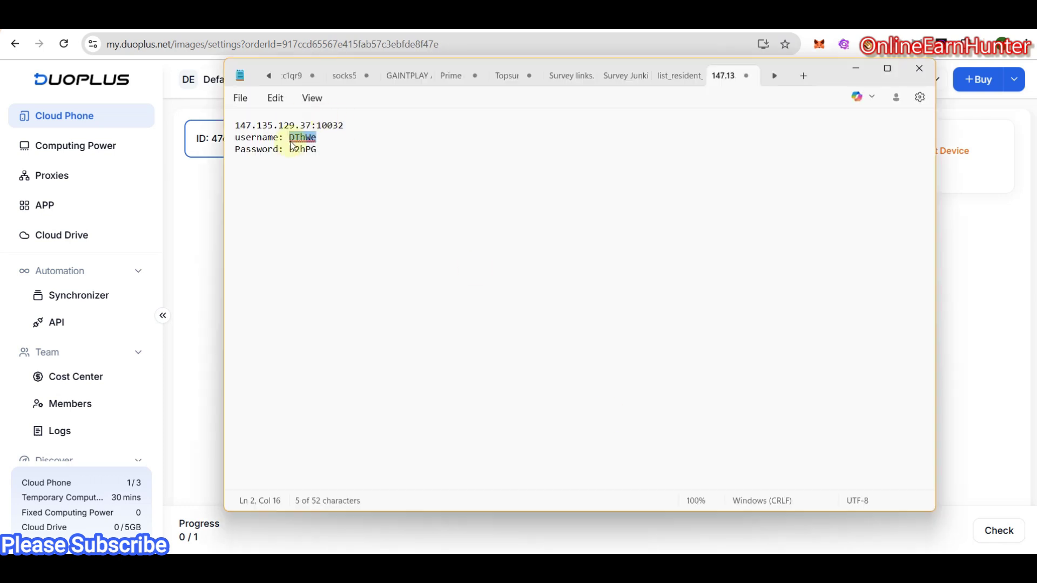
{"action": "left_click_drag", "start_coordinate": [289, 149], "coordinate": [319, 149]}
{"action": "right_click", "coordinate": [317, 150]}
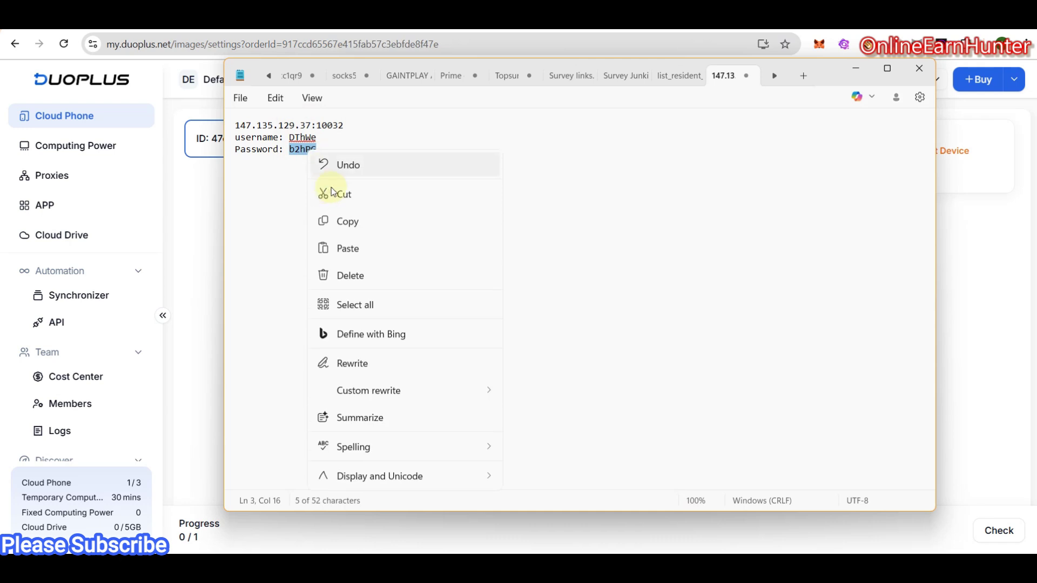
{"action": "left_click", "coordinate": [348, 220]}
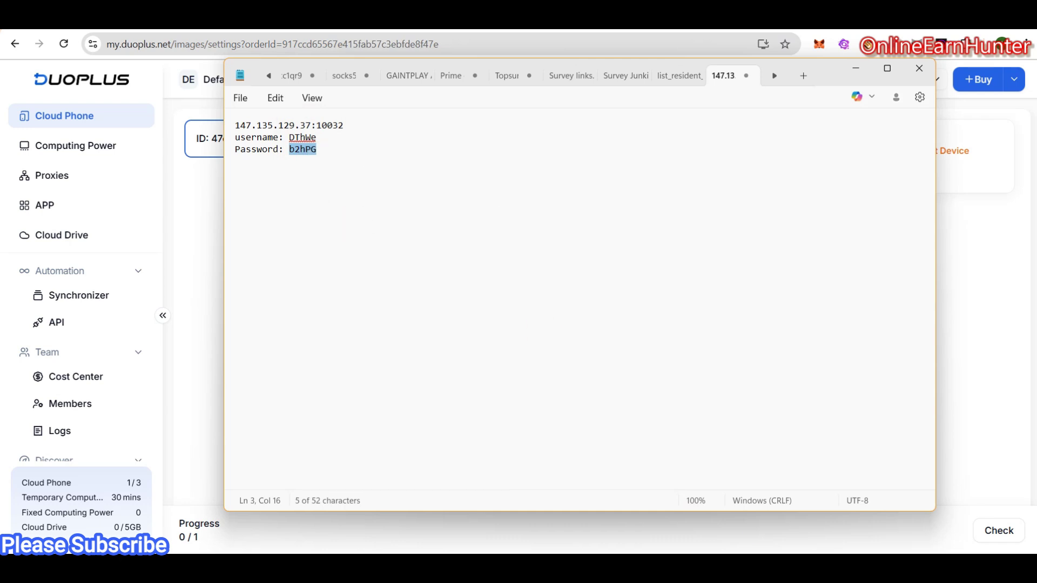
{"action": "left_click", "coordinate": [203, 223]}
{"action": "left_click", "coordinate": [657, 418]}
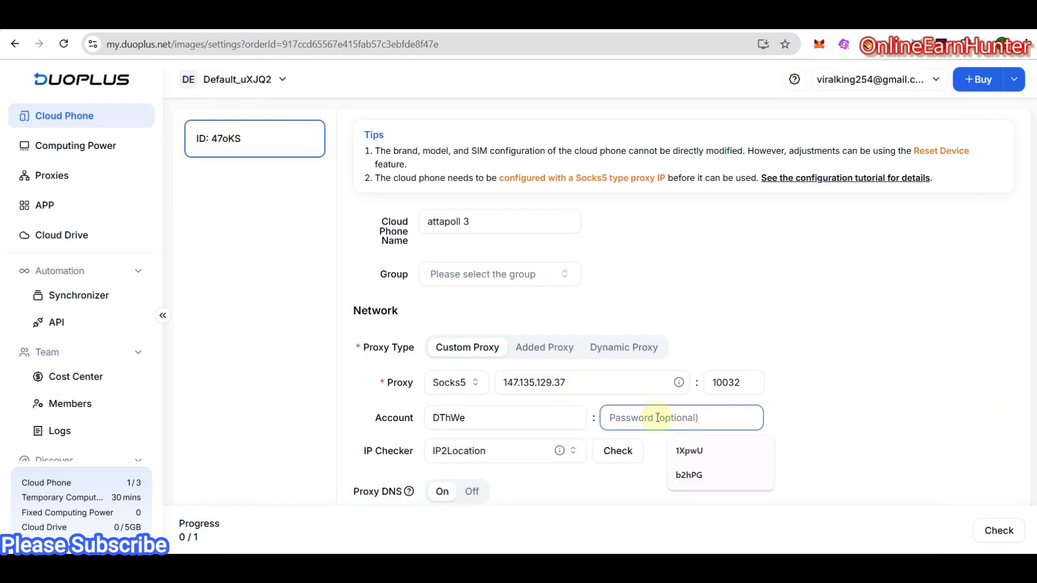
{"action": "key", "text": "ctrl+v"}
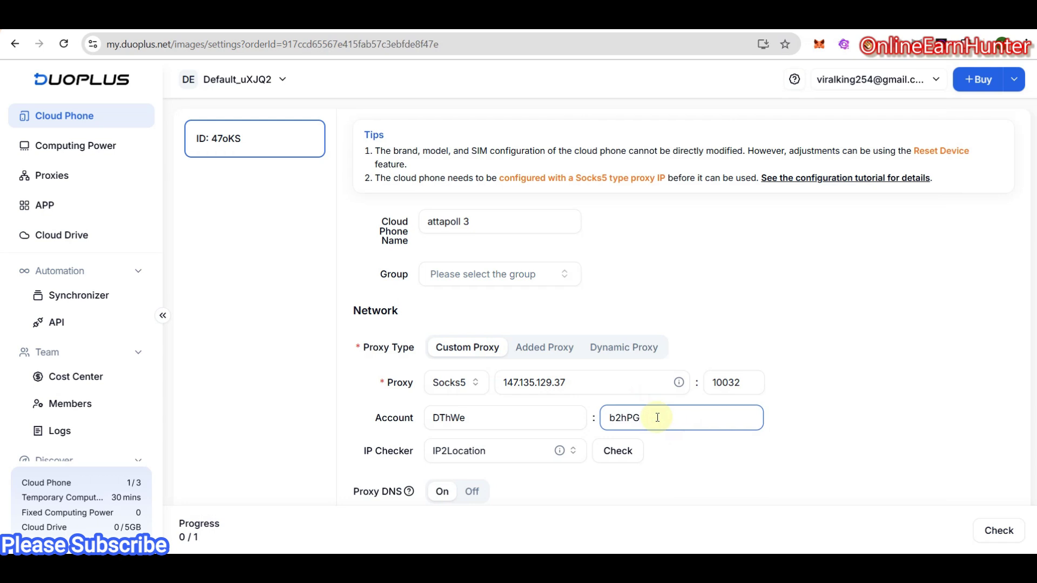
- Run the IP Checker, confirming IP 172.56.71.134 in Atlanta, Georgia, US
{"action": "left_click", "coordinate": [621, 451]}
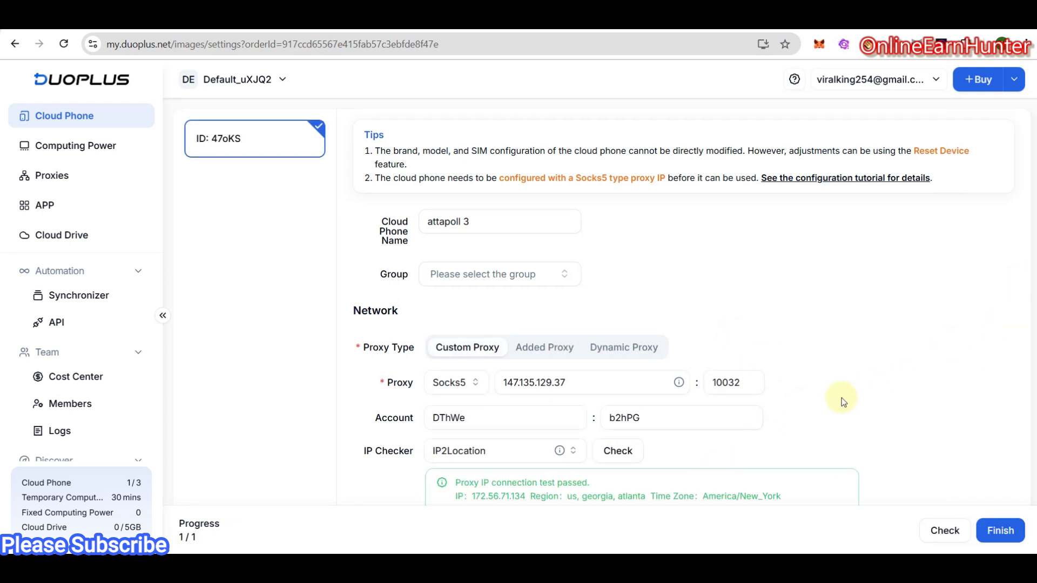
{"action": "scroll", "coordinate": [842, 400], "scroll_direction": "down", "scroll_amount": 5}
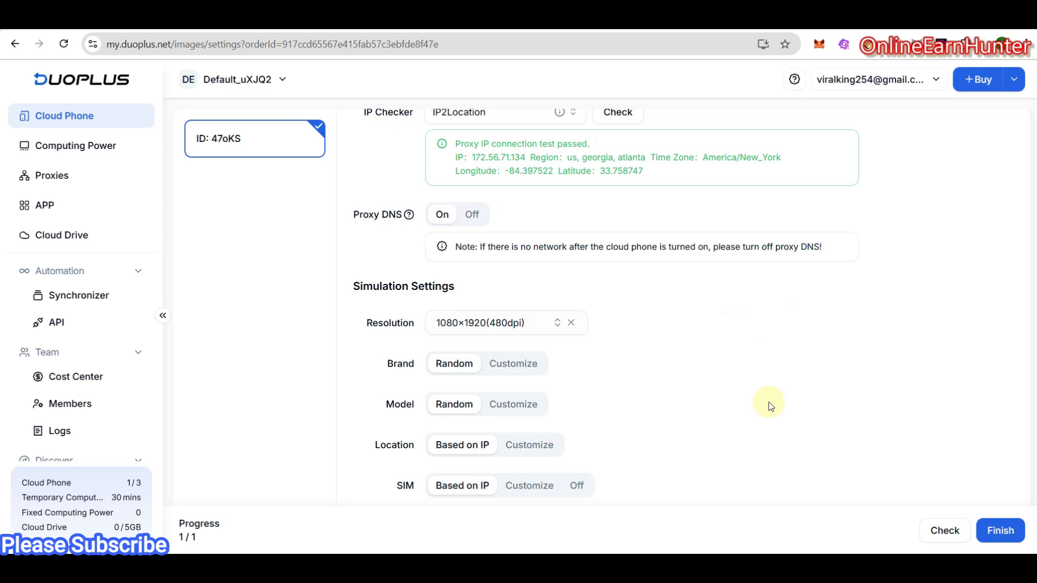
- Switch the device brand to Customize and choose samsung
{"action": "scroll", "coordinate": [769, 402], "scroll_direction": "down", "scroll_amount": 1}
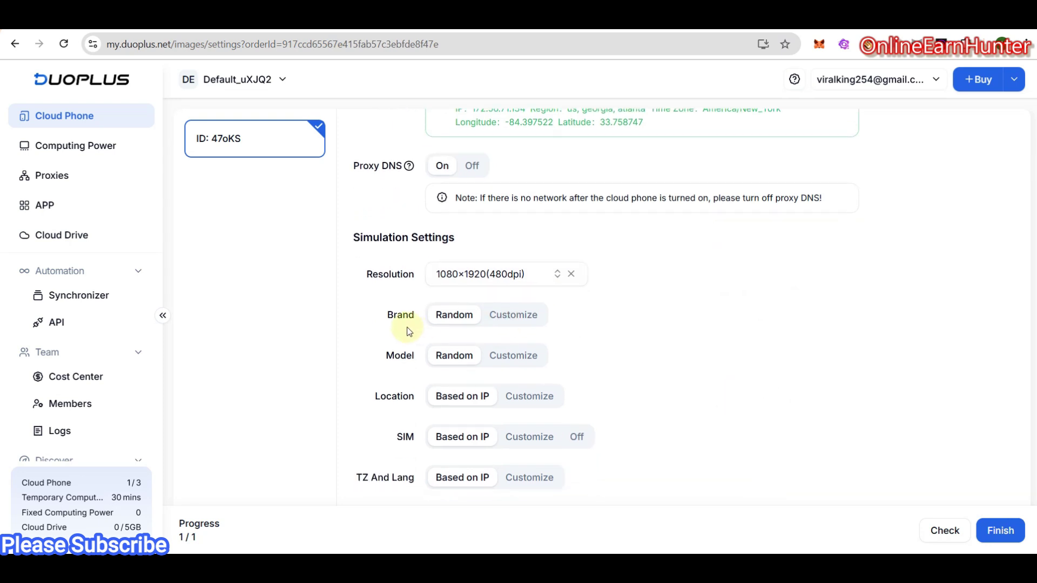
{"action": "left_click", "coordinate": [494, 316]}
{"action": "left_click", "coordinate": [490, 360]}
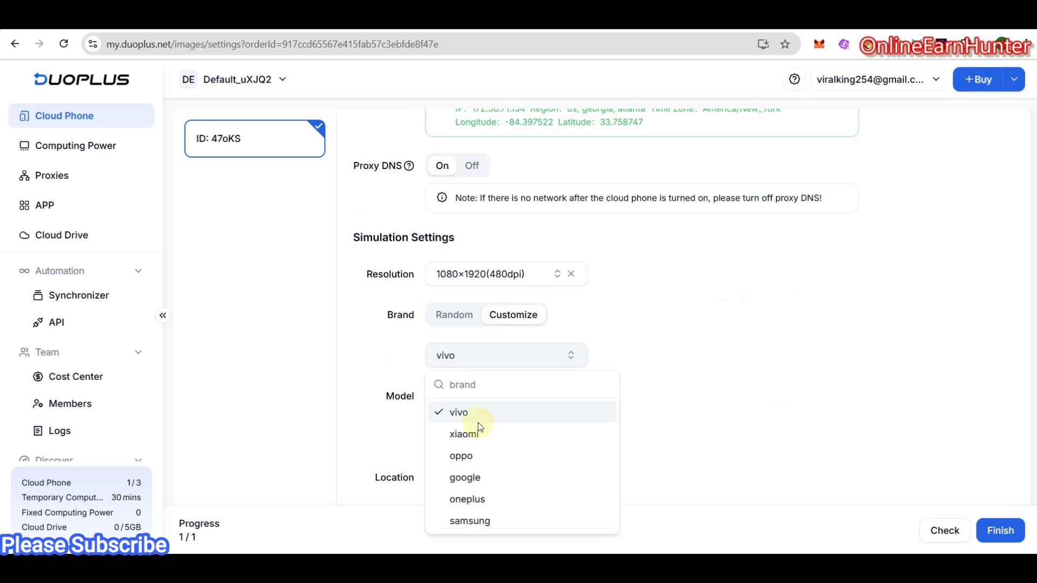
{"action": "left_click", "coordinate": [505, 518]}
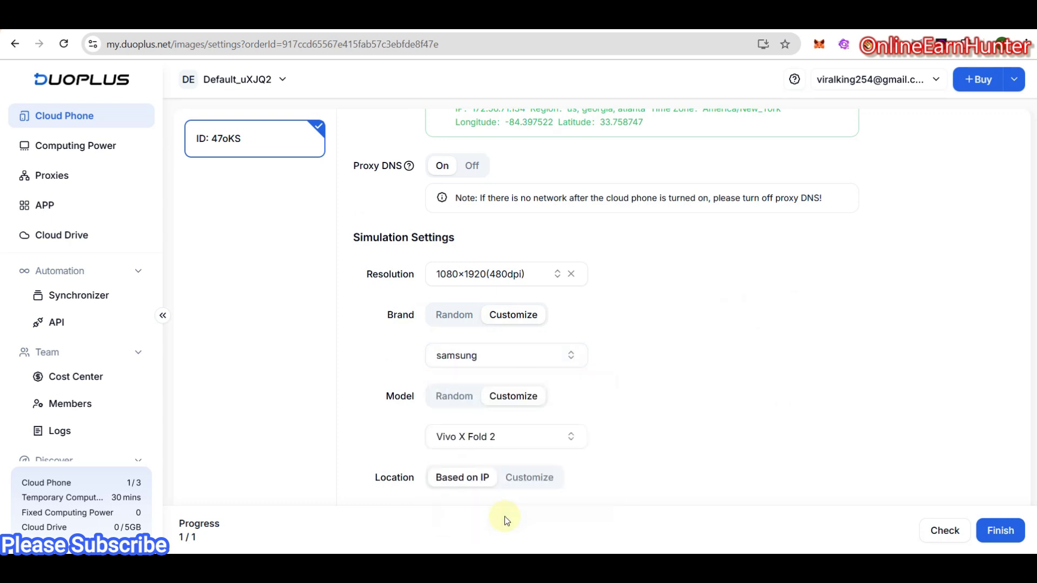
{"action": "left_click", "coordinate": [502, 356]}
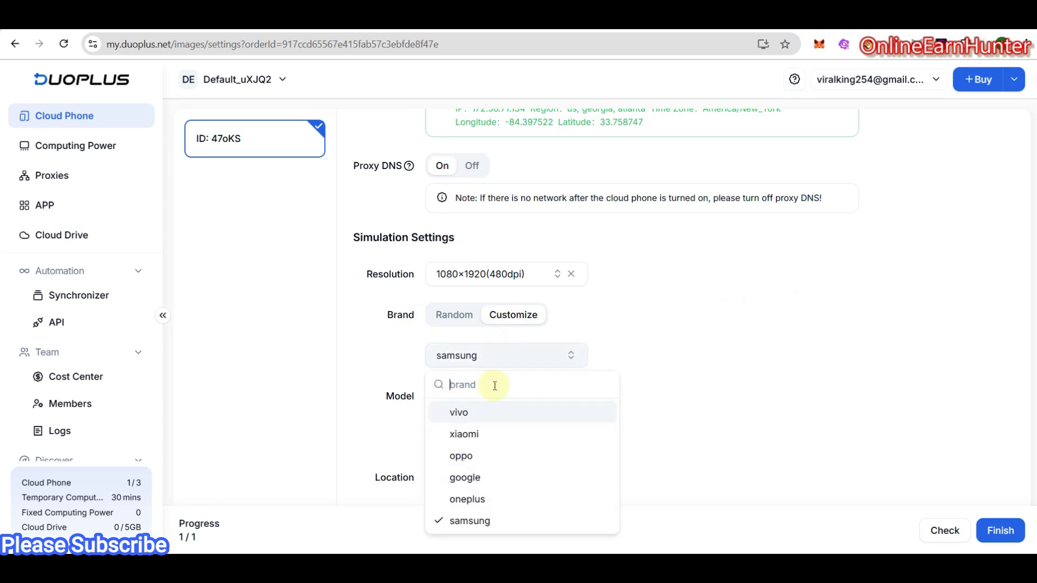
{"action": "left_click", "coordinate": [487, 521]}
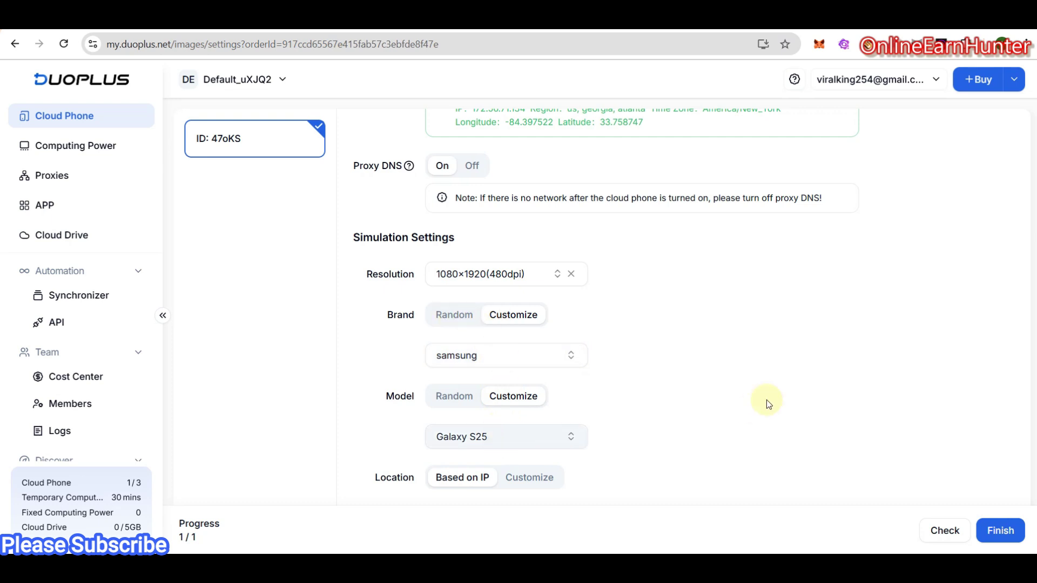
- Try a Random brand, then revert to the custom samsung Galaxy S25 profile
{"action": "scroll", "coordinate": [774, 384], "scroll_direction": "down", "scroll_amount": 2}
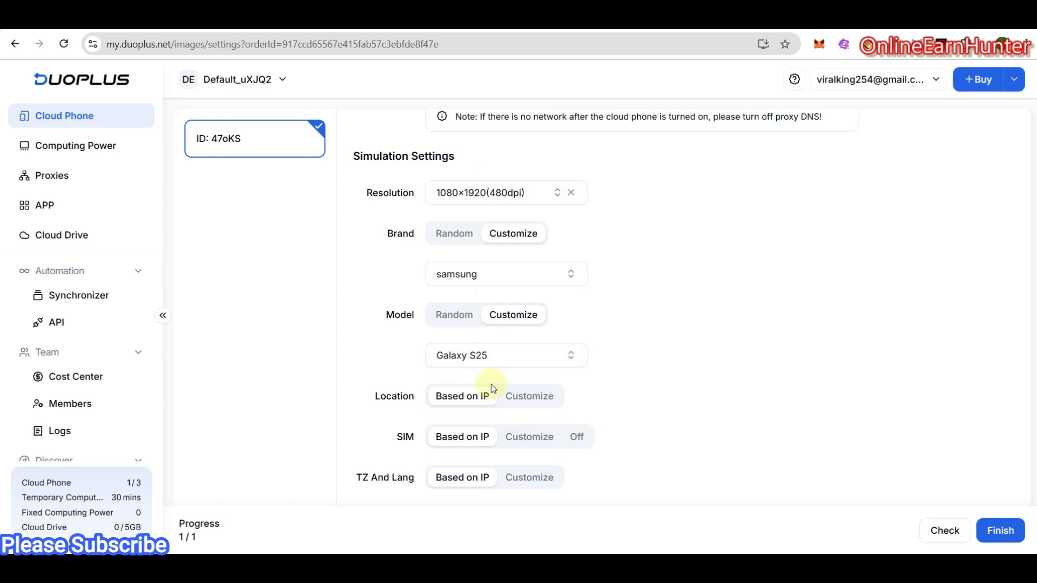
{"action": "scroll", "coordinate": [491, 382], "scroll_direction": "up", "scroll_amount": 8}
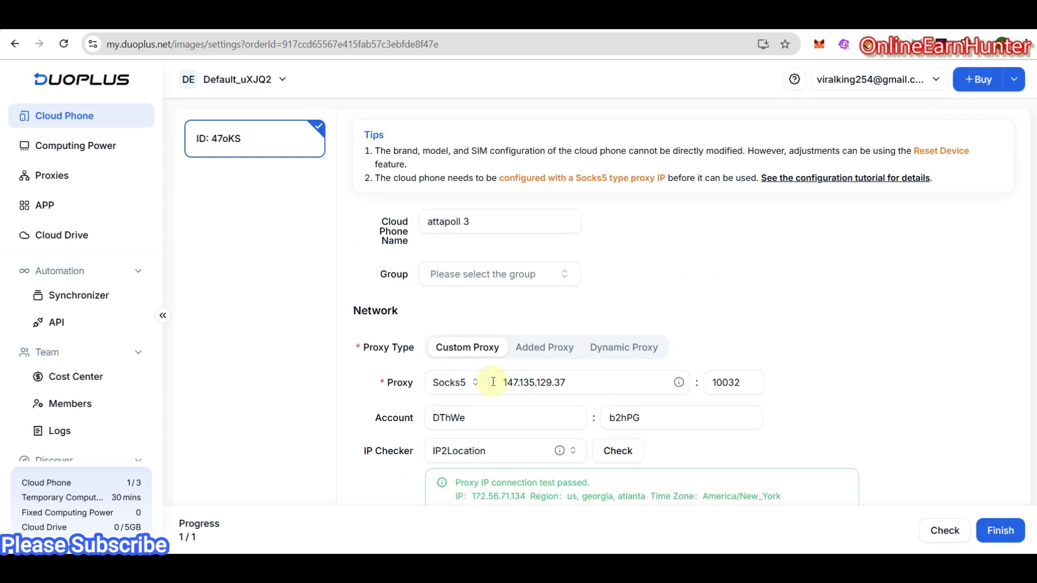
{"action": "scroll", "coordinate": [491, 381], "scroll_direction": "down", "scroll_amount": 6}
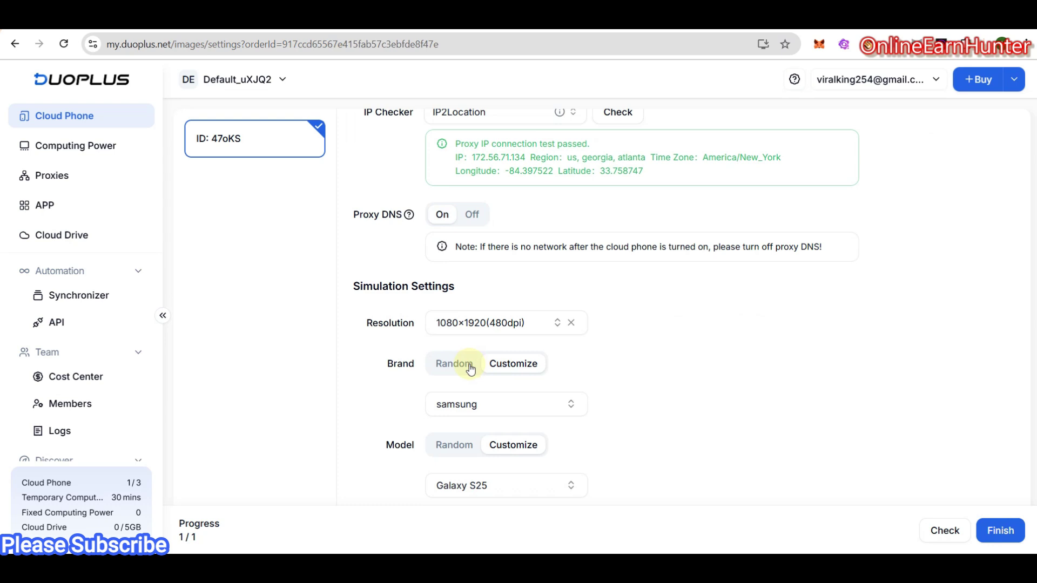
{"action": "left_click", "coordinate": [470, 367]}
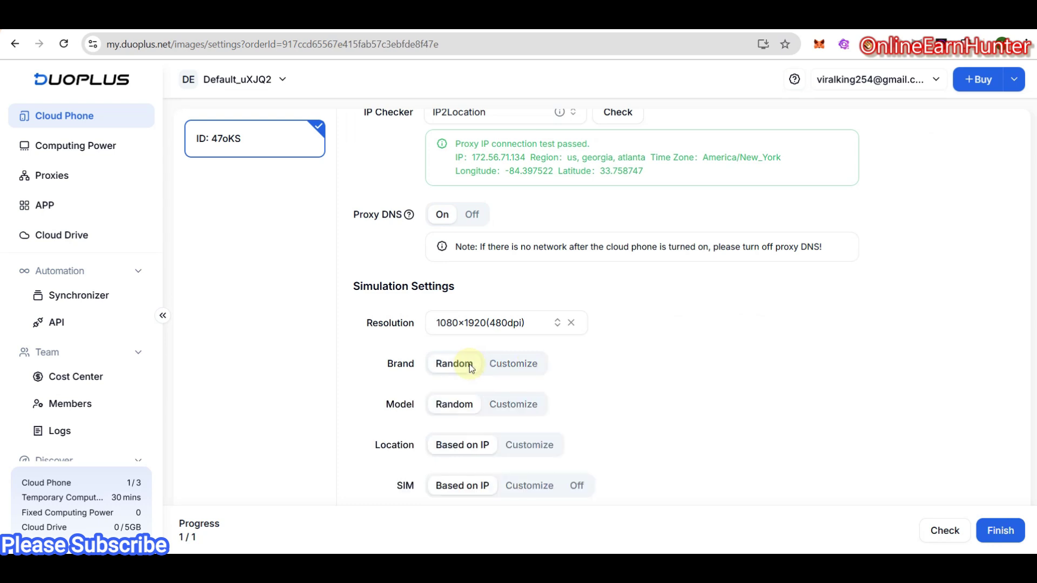
{"action": "left_click", "coordinate": [516, 364]}
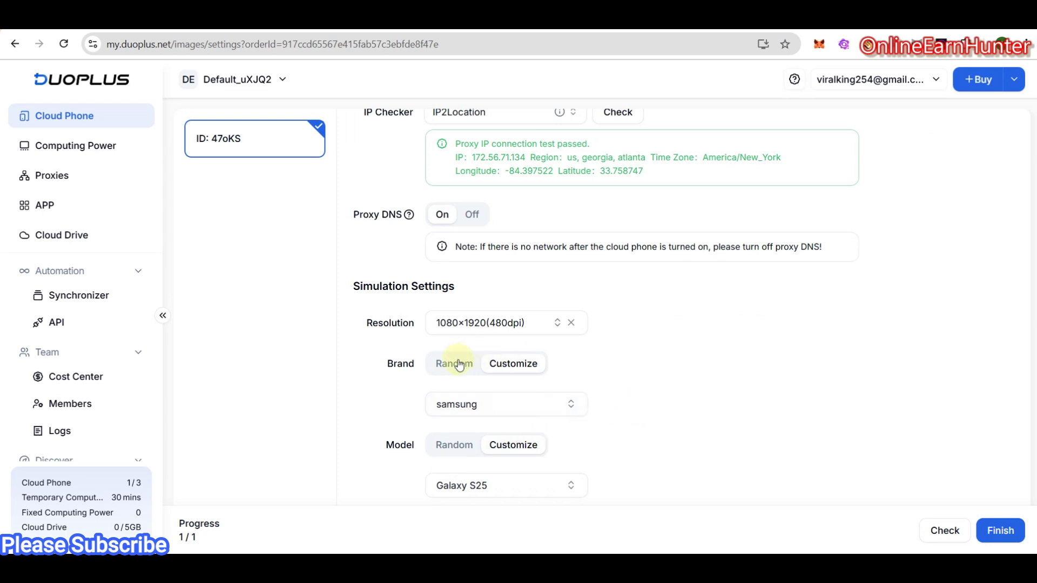
{"action": "scroll", "coordinate": [525, 388], "scroll_direction": "down", "scroll_amount": 3}
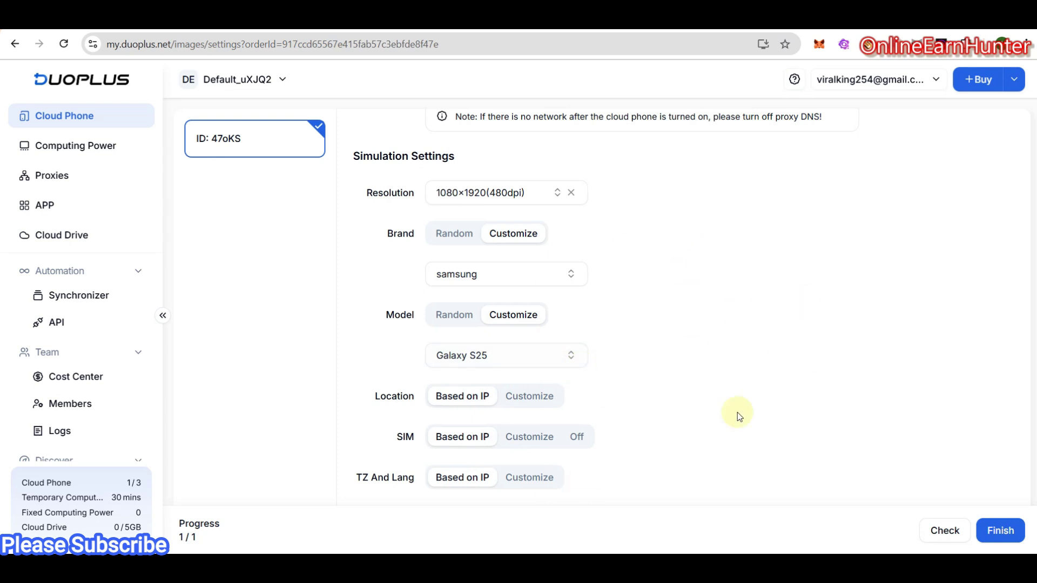
- Save the attapoll 3 setup with Finish and return to the Cloud Phone list
{"action": "left_click", "coordinate": [1000, 532]}
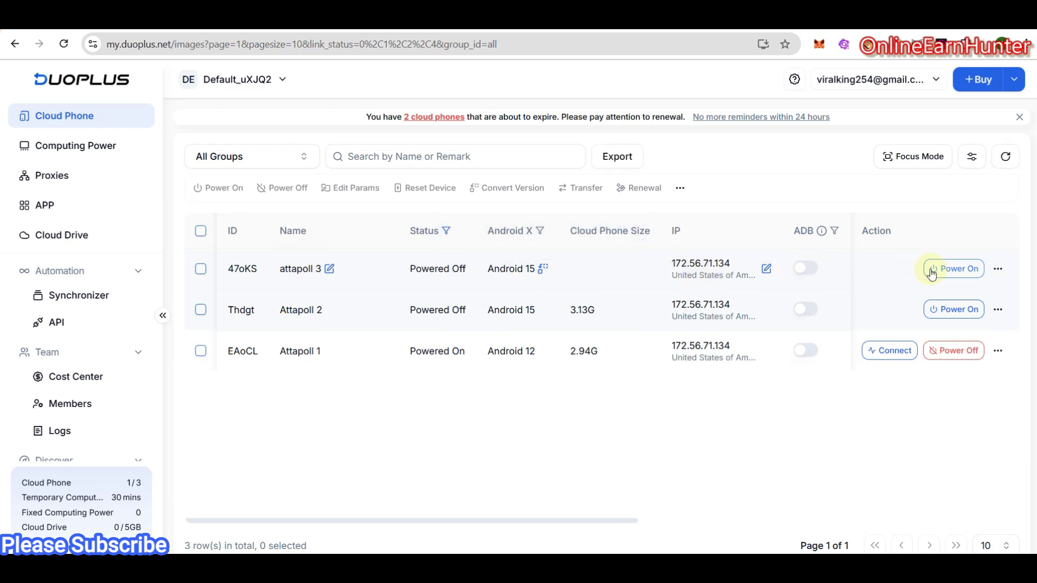
{"action": "mouse_move", "coordinate": [821, 231]}
- Power on attapoll 3 from its row's Action column
{"action": "left_click", "coordinate": [952, 270]}
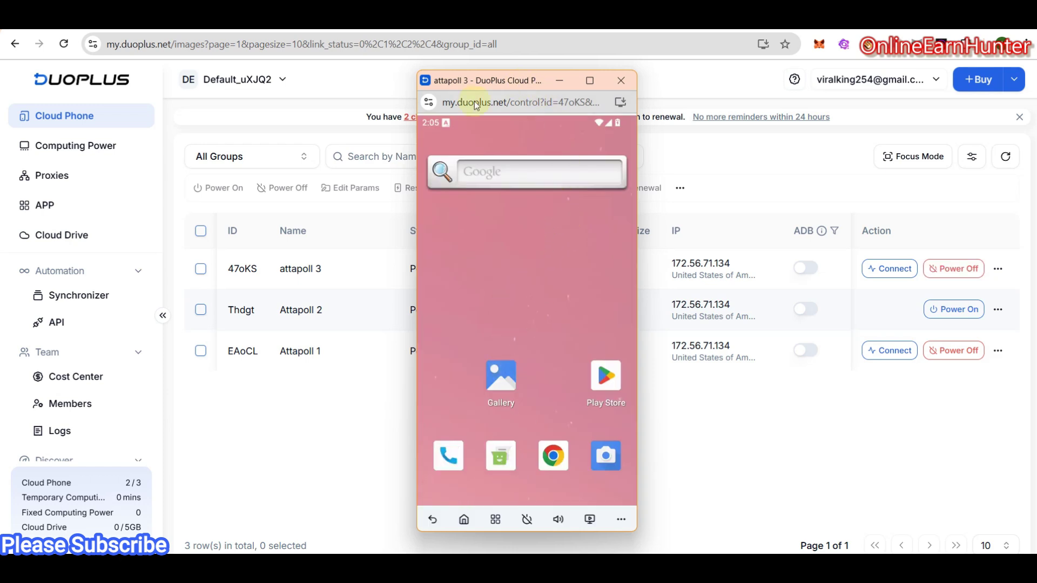
- Arrange the attapoll 3 and Attapoll 1 phone windows side by side on the left
{"action": "left_click_drag", "start_coordinate": [525, 81], "coordinate": [456, 86]}
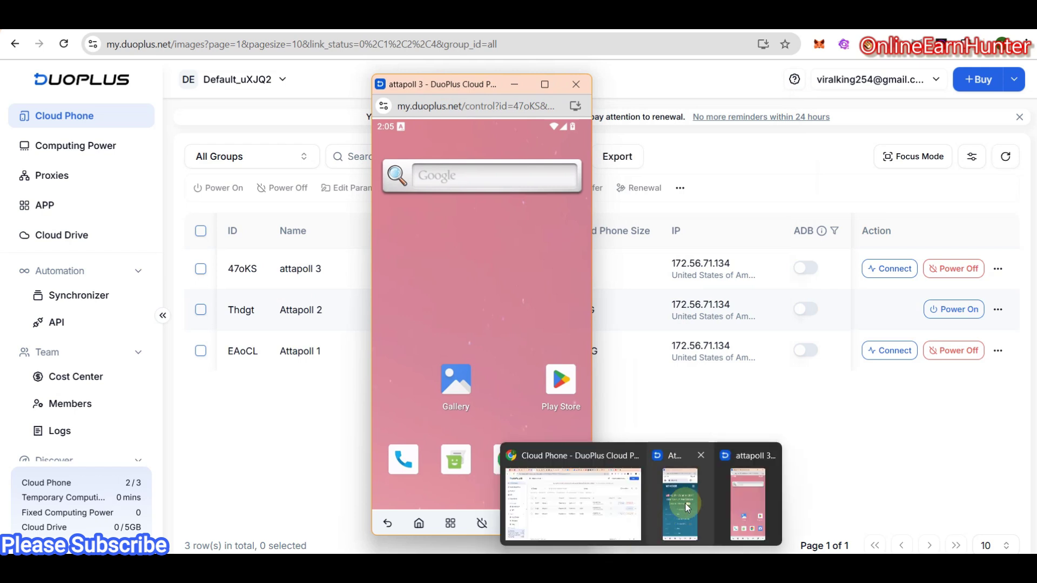
{"action": "left_click", "coordinate": [687, 508]}
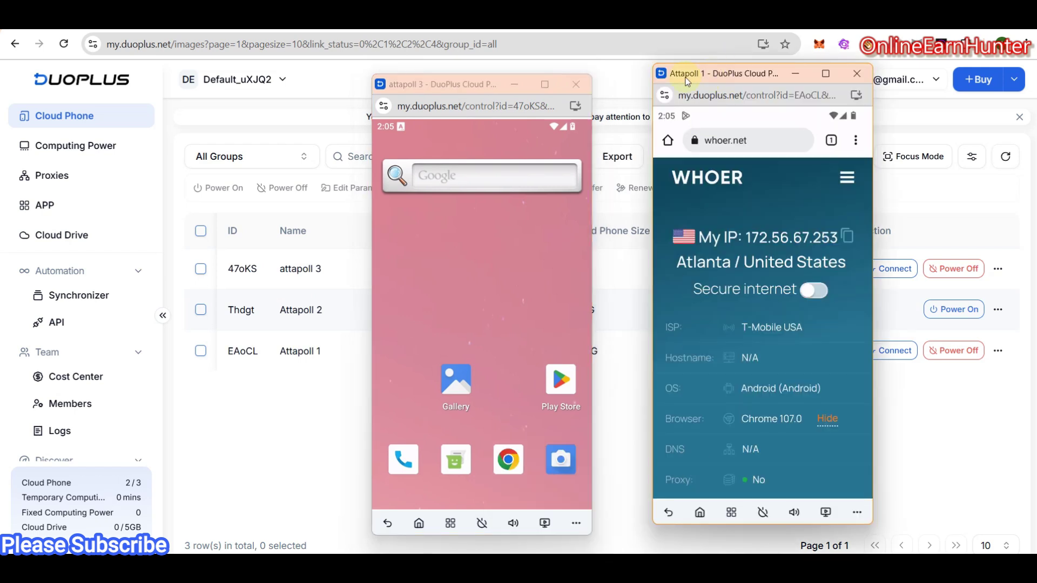
{"action": "left_click_drag", "start_coordinate": [687, 81], "coordinate": [646, 89]}
{"action": "left_click_drag", "start_coordinate": [478, 88], "coordinate": [390, 86]}
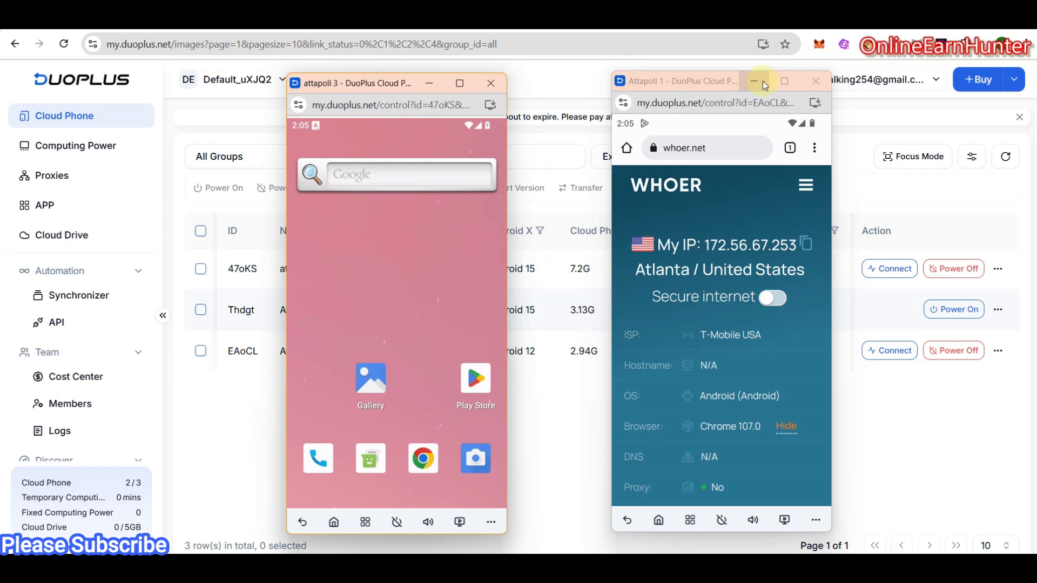
{"action": "left_click_drag", "start_coordinate": [697, 85], "coordinate": [644, 89]}
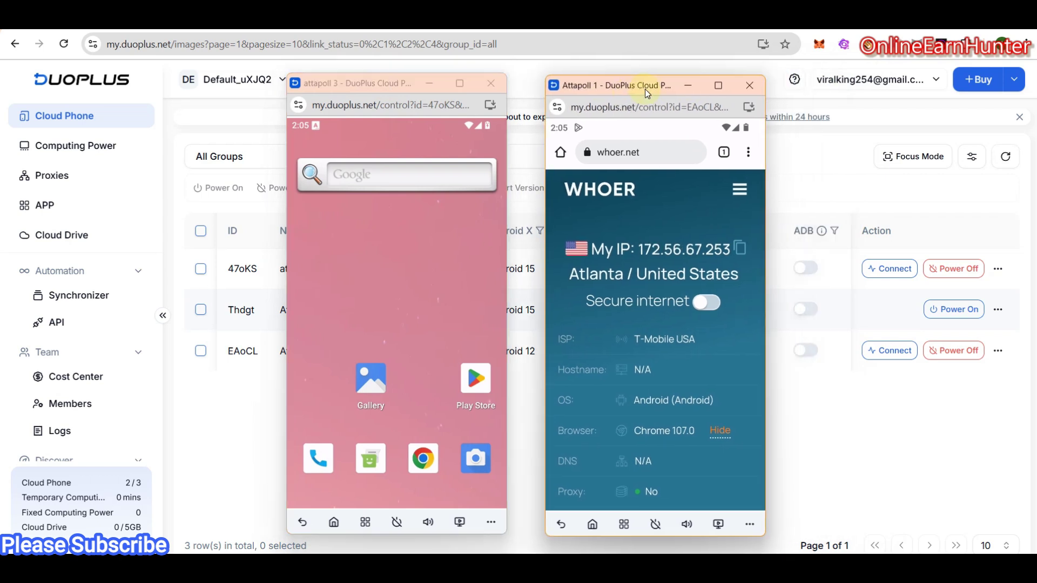
- Power on Attapoll 2 and shift the other two windows left to make room for it
{"action": "left_click", "coordinate": [952, 312]}
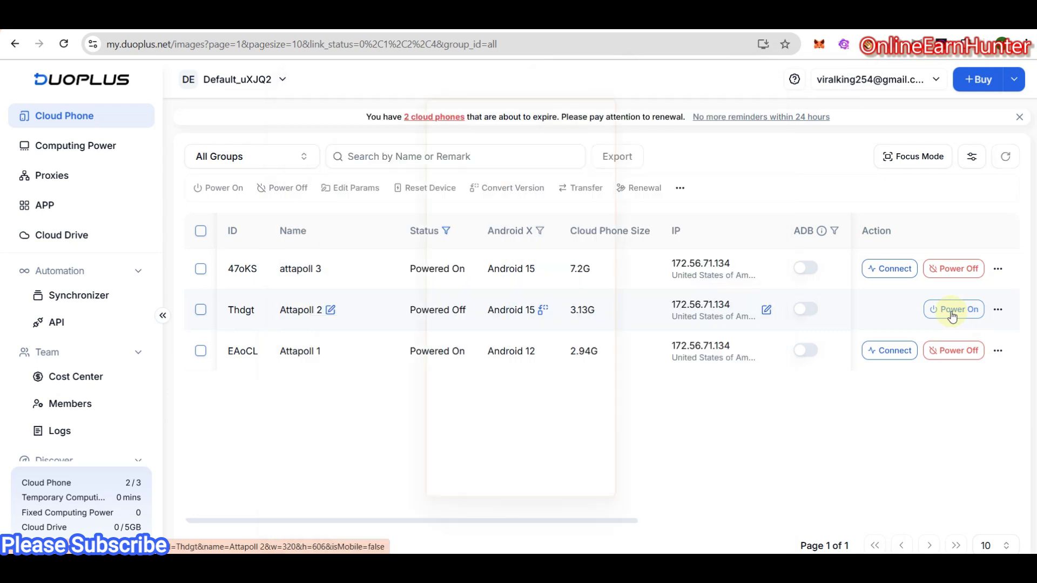
{"action": "left_click_drag", "start_coordinate": [500, 83], "coordinate": [649, 84]}
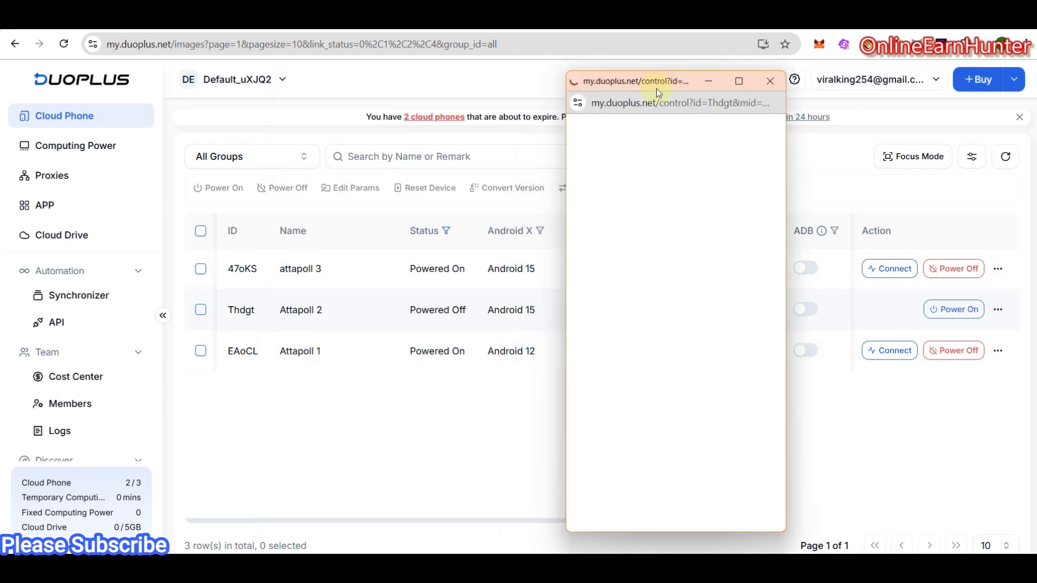
{"action": "mouse_move", "coordinate": [701, 564]}
{"action": "mouse_move", "coordinate": [631, 564]}
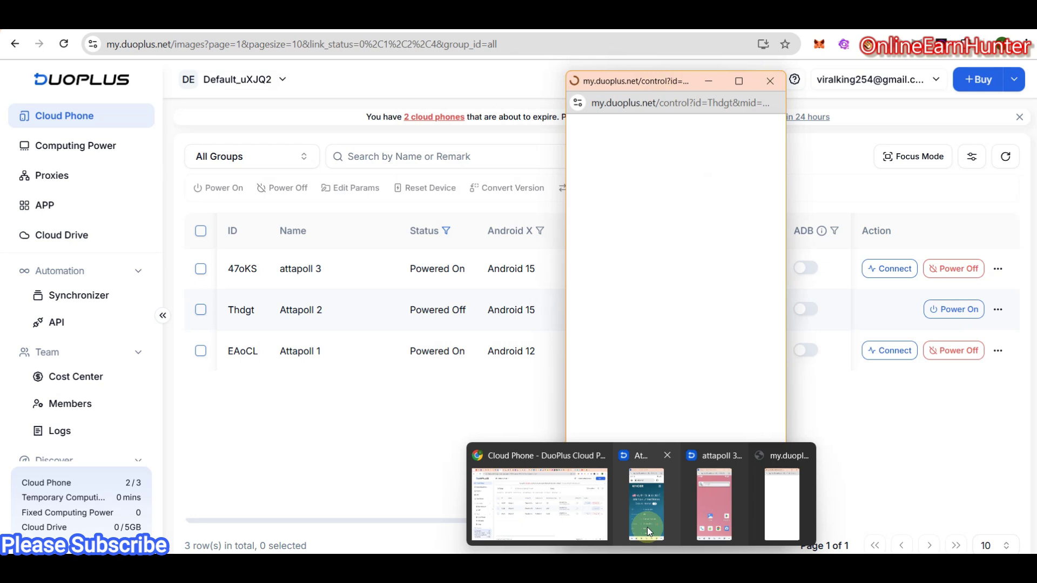
{"action": "left_click", "coordinate": [648, 518]}
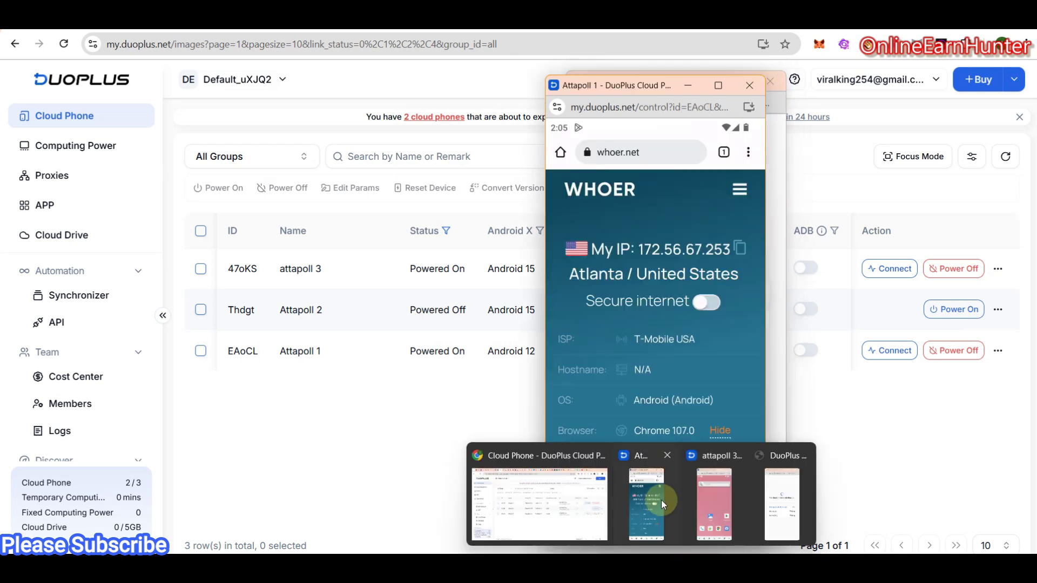
{"action": "left_click", "coordinate": [698, 491]}
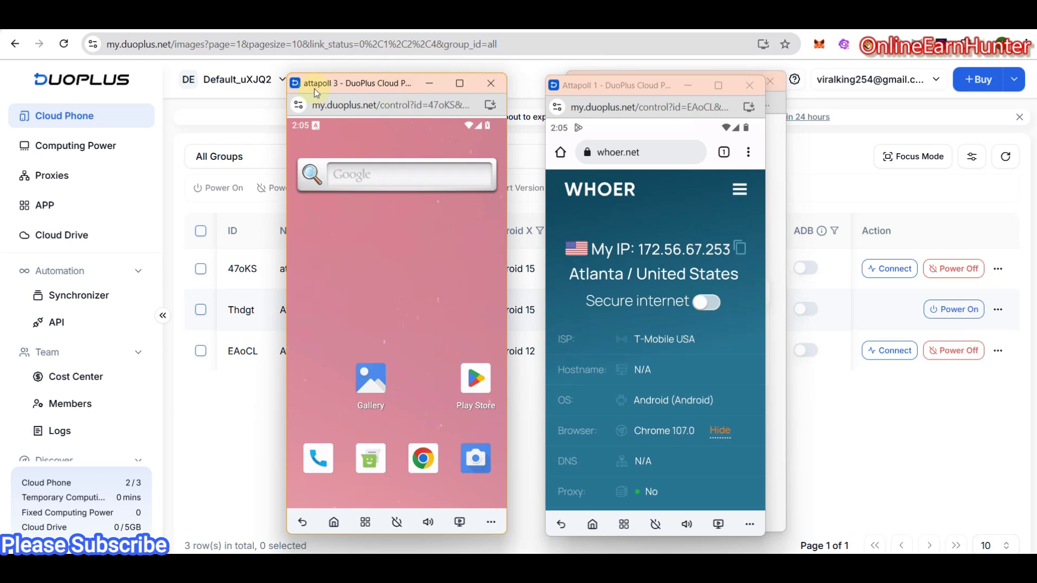
{"action": "left_click_drag", "start_coordinate": [314, 89], "coordinate": [229, 88]}
{"action": "left_click_drag", "start_coordinate": [637, 81], "coordinate": [515, 86]}
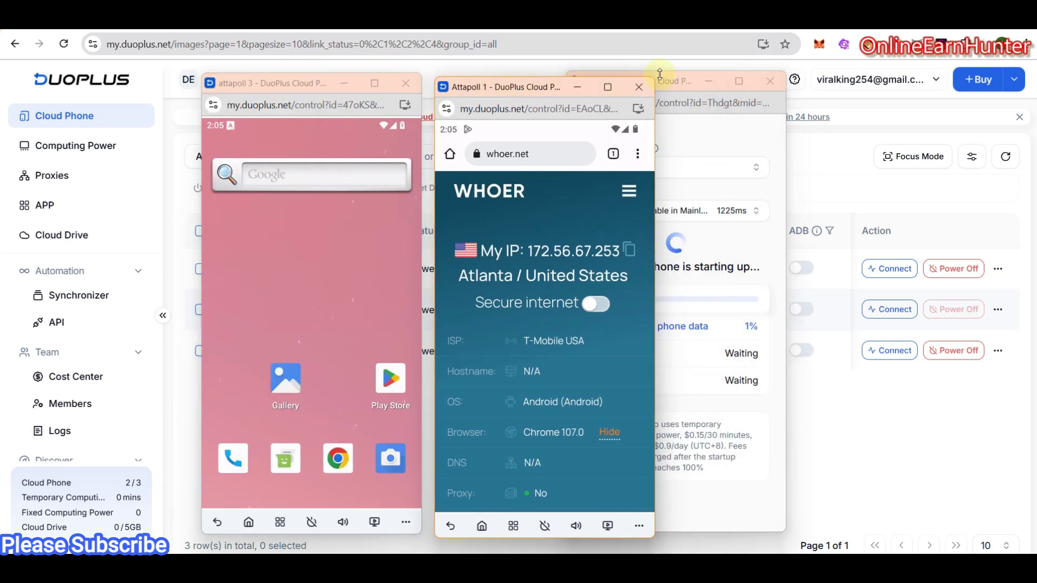
- Place the Attapoll 2 window to the right of attapoll 3 and Attapoll 1
{"action": "left_click_drag", "start_coordinate": [670, 81], "coordinate": [781, 86]}
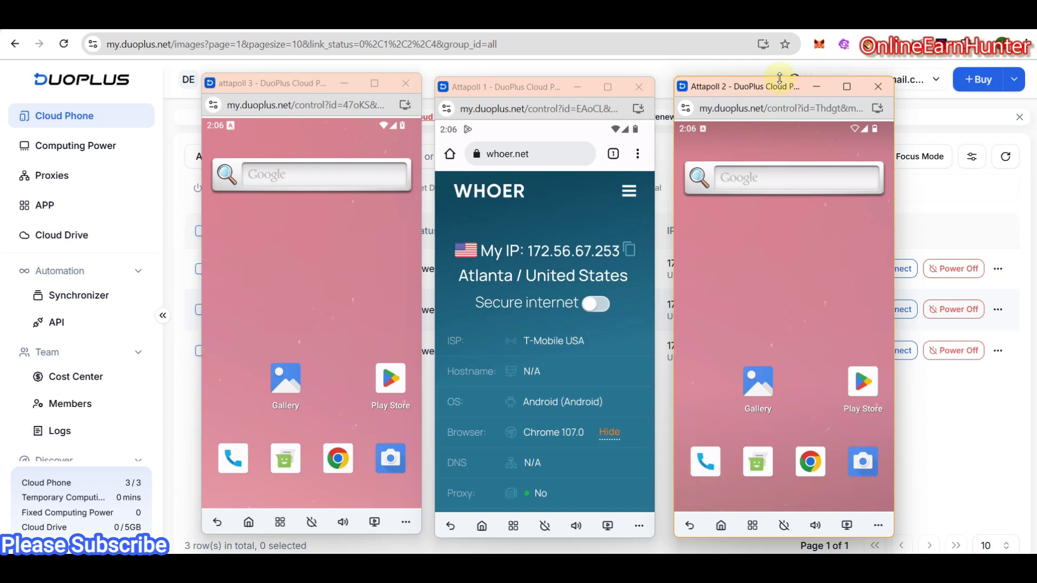
- Send Attapoll 1 from the whoer.net page back to its Android home screen
{"action": "left_click", "coordinate": [482, 527]}
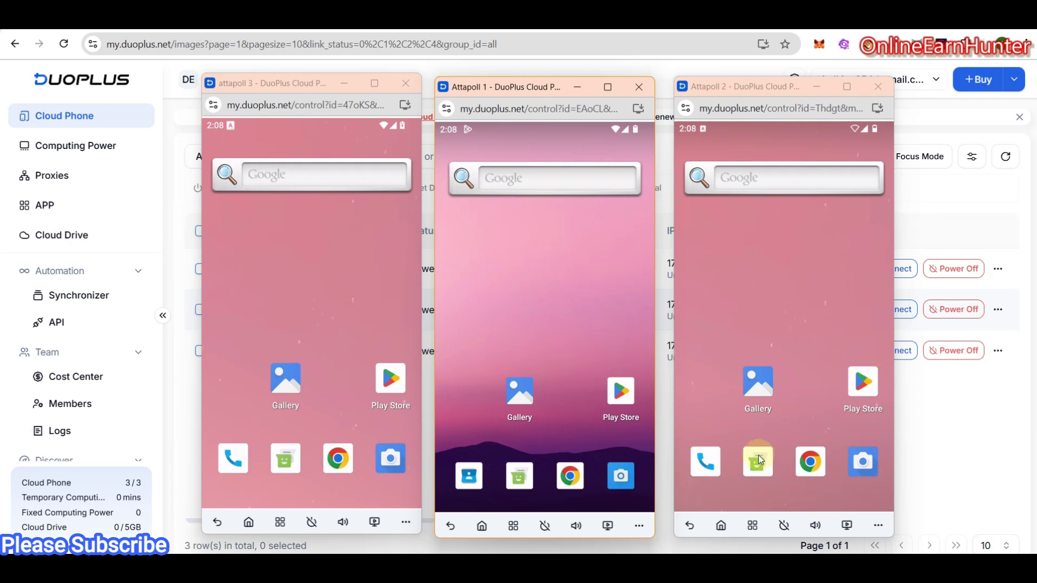
{"action": "left_click_drag", "start_coordinate": [810, 458], "coordinate": [810, 455]}
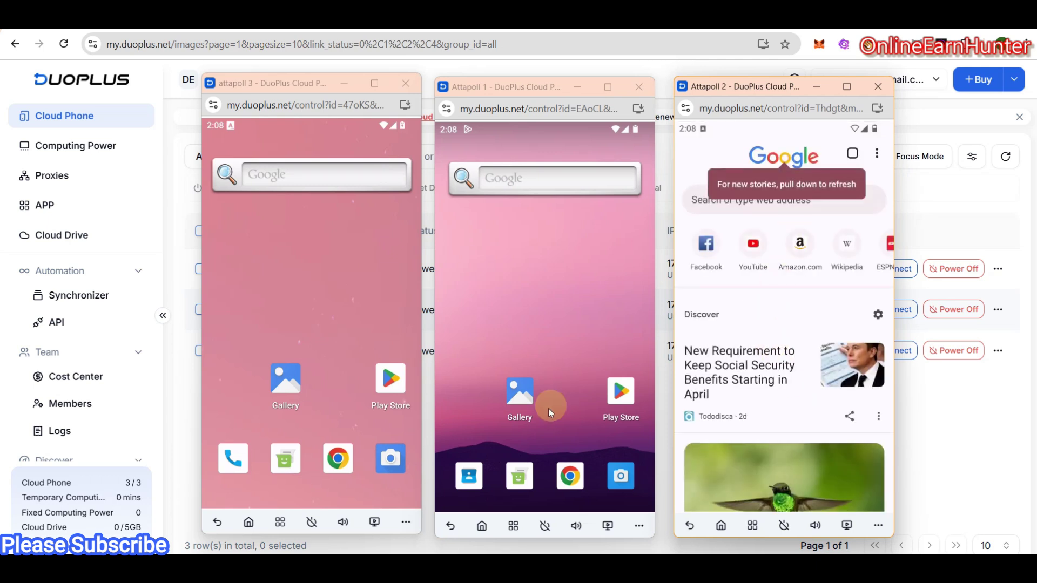
{"action": "left_click", "coordinate": [563, 479]}
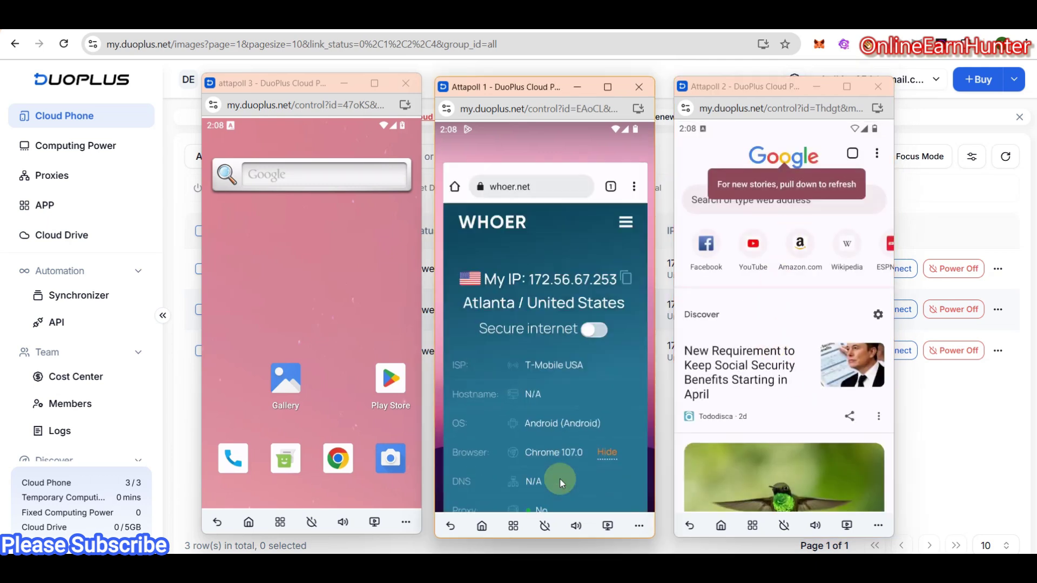
{"action": "left_click", "coordinate": [643, 189]}
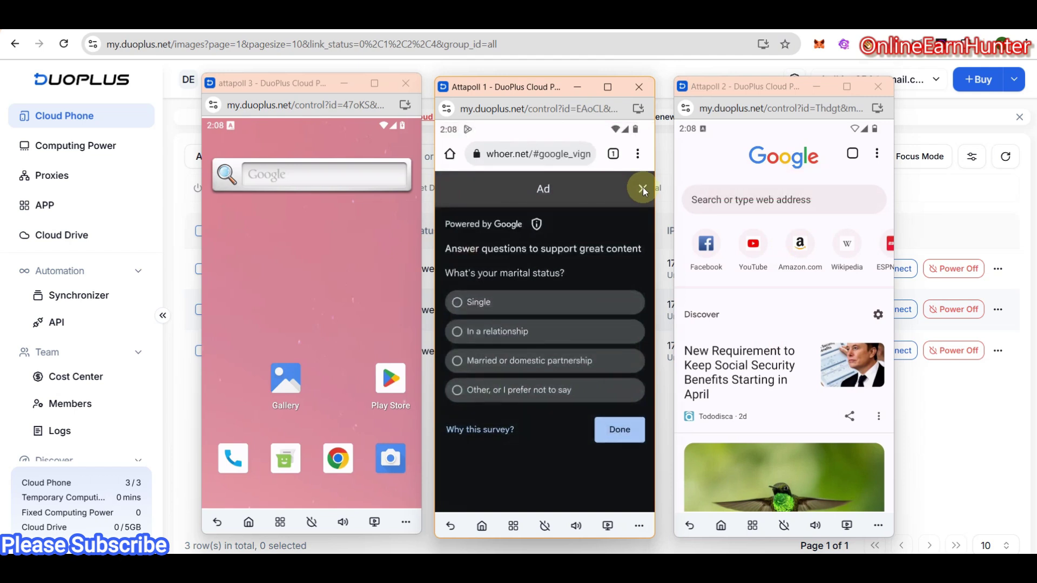
{"action": "left_click", "coordinate": [502, 506]}
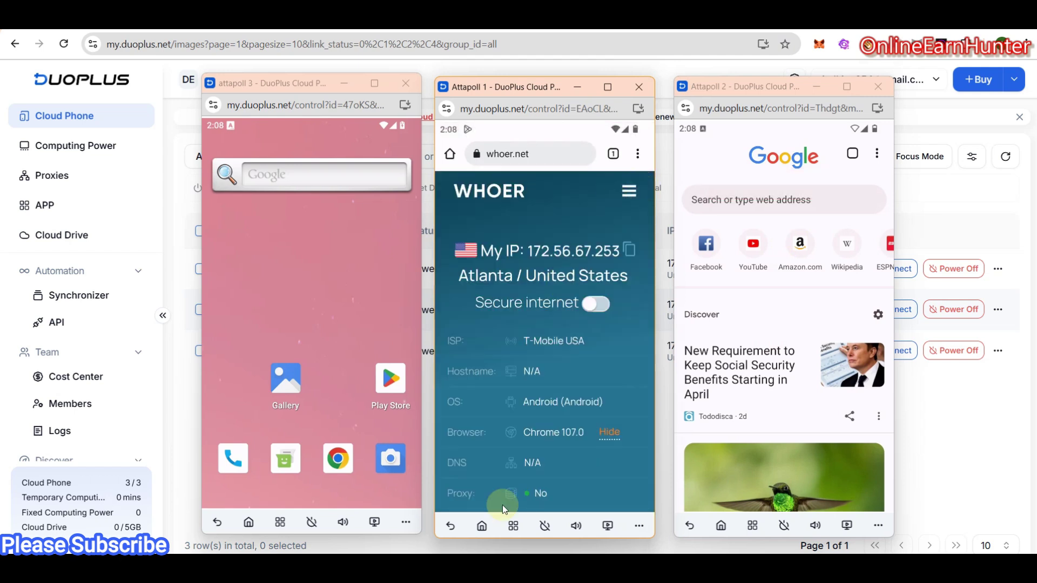
{"action": "left_click", "coordinate": [481, 524]}
{"action": "left_click", "coordinate": [249, 523]}
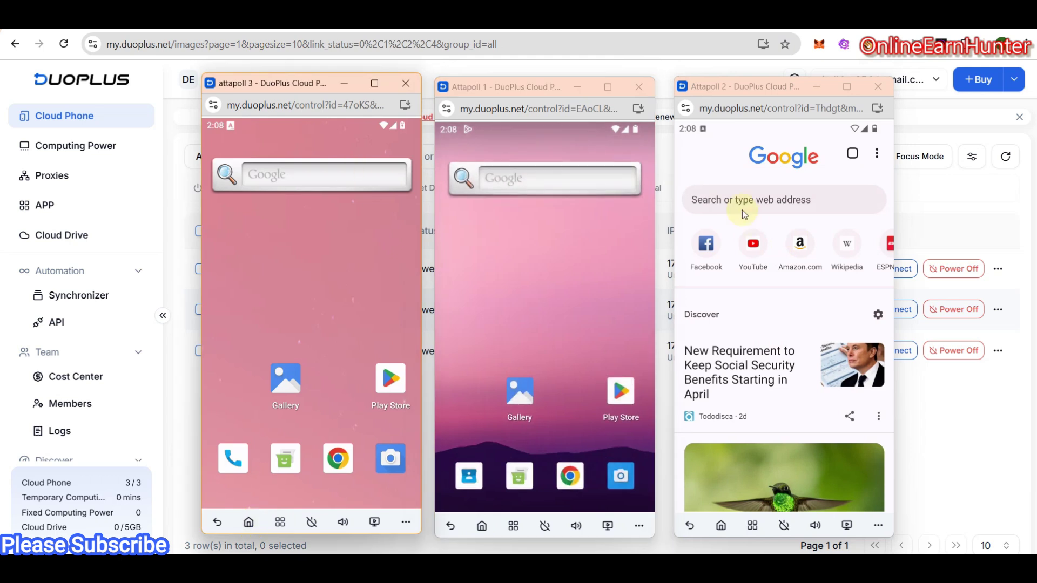
{"action": "left_click", "coordinate": [540, 506]}
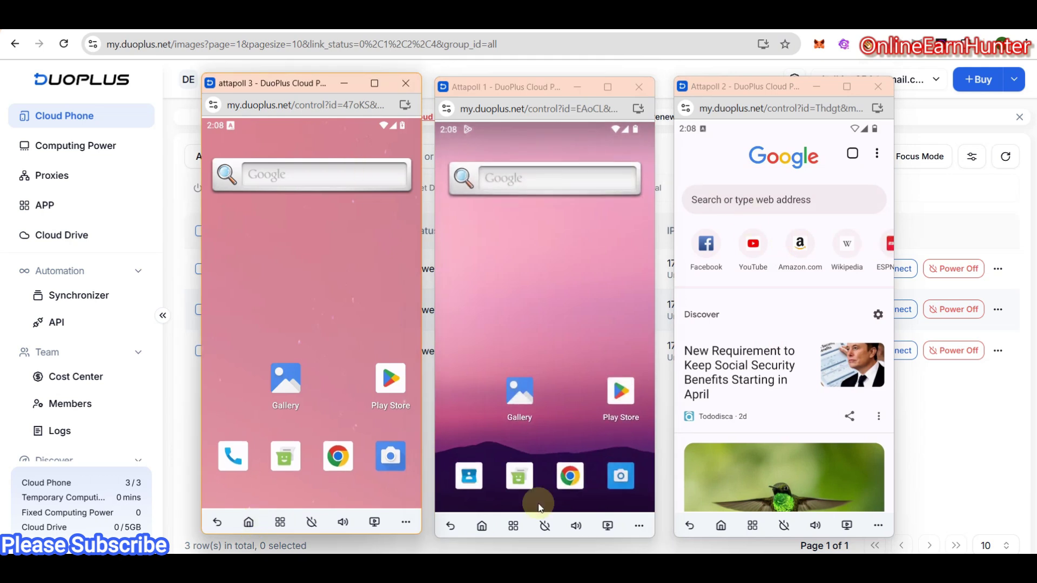
{"action": "left_click", "coordinate": [722, 526]}
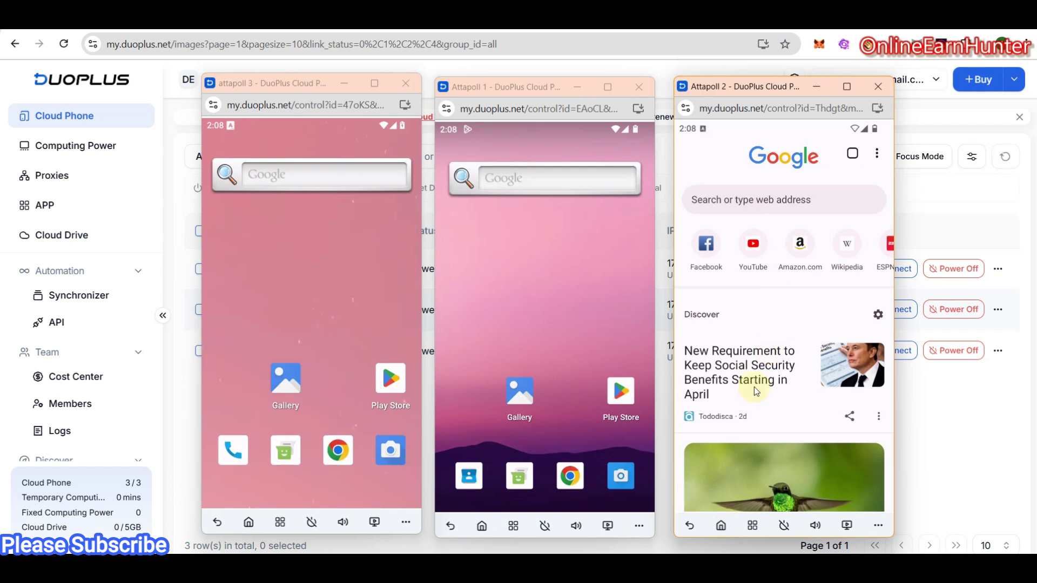
{"action": "left_click", "coordinate": [721, 525]}
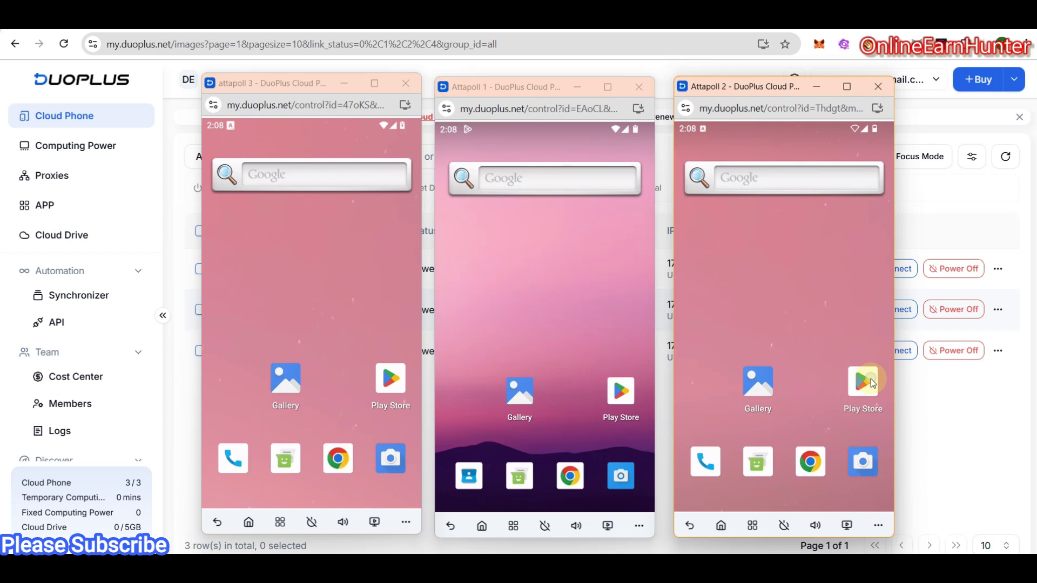
- Launch the Play Store on Attapoll 1, leave search, and browse its home page
{"action": "left_click", "coordinate": [630, 393]}
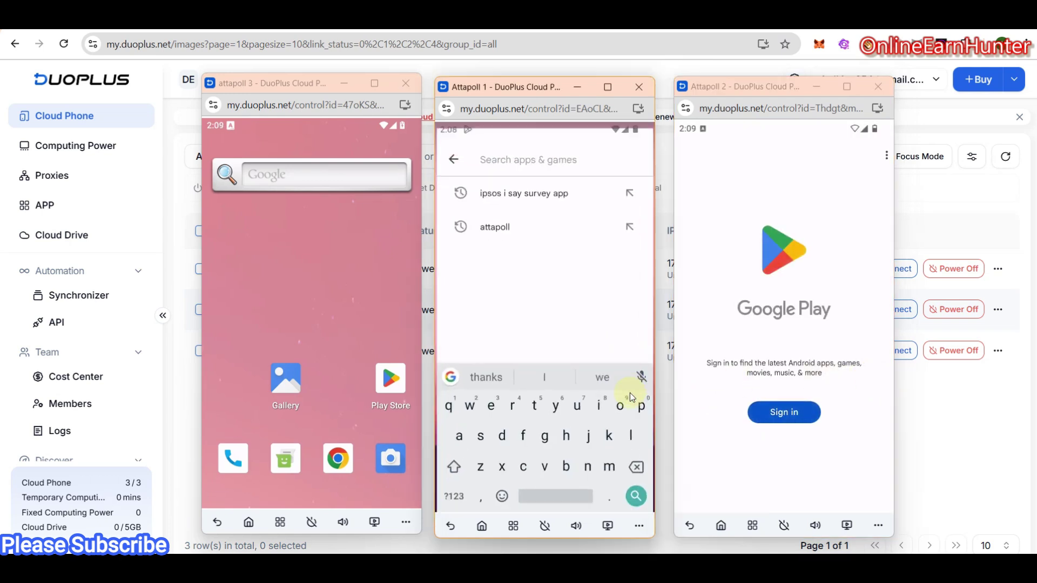
{"action": "left_click", "coordinate": [453, 154]}
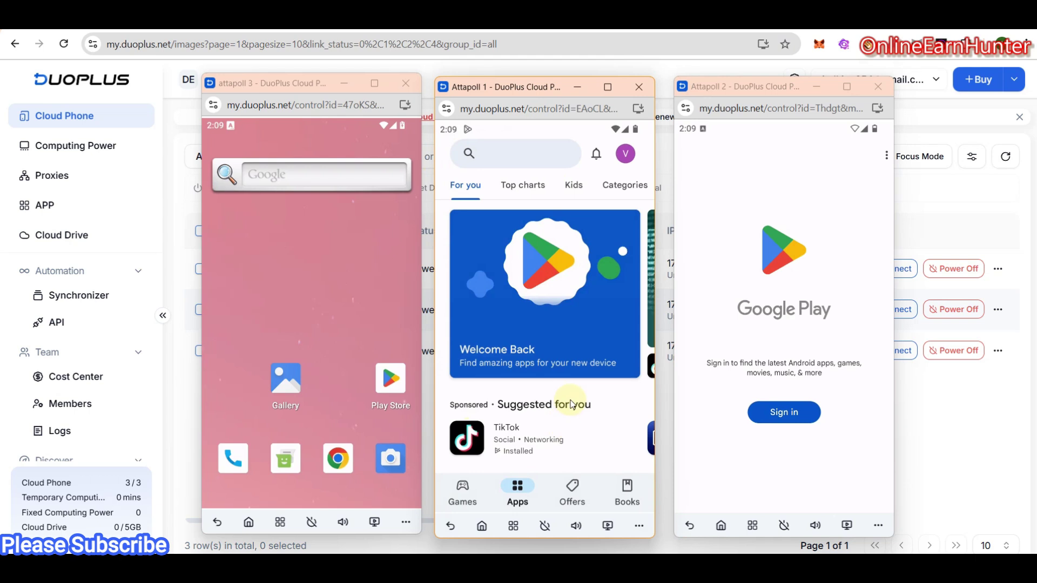
{"action": "left_click_drag", "start_coordinate": [561, 416], "coordinate": [580, 215]}
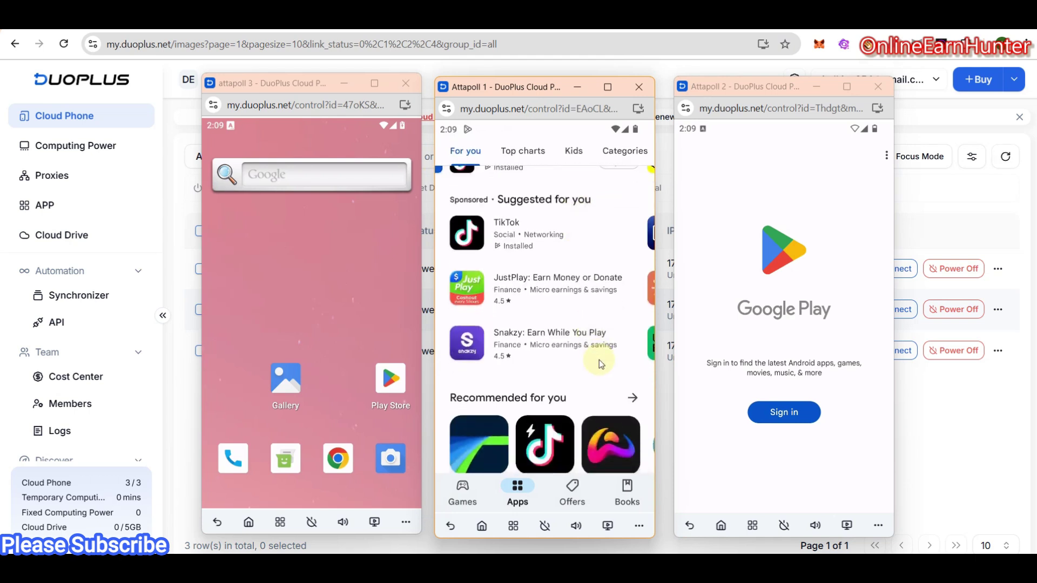
{"action": "scroll", "coordinate": [601, 301], "scroll_direction": "up", "scroll_amount": 3}
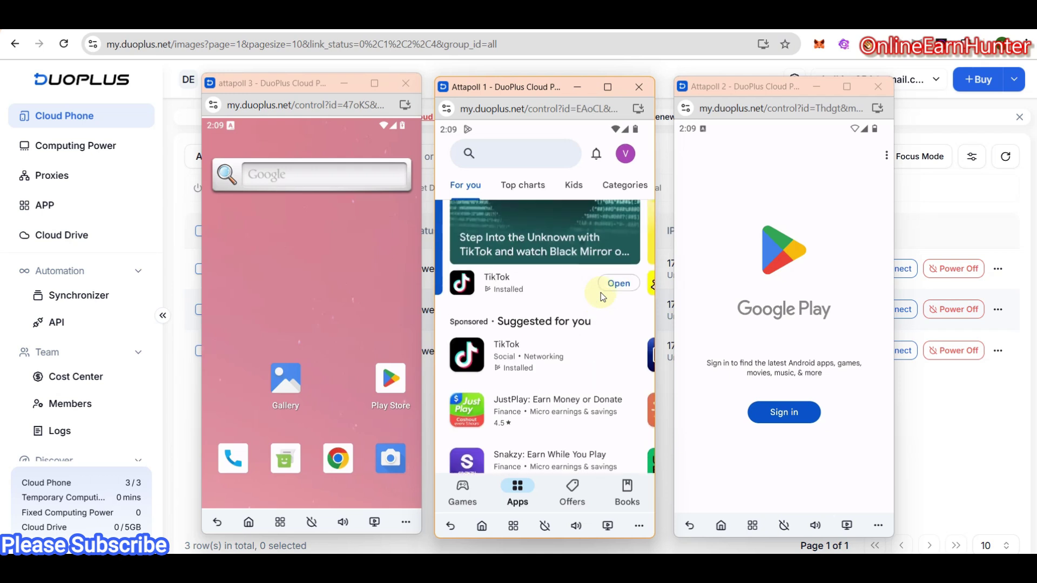